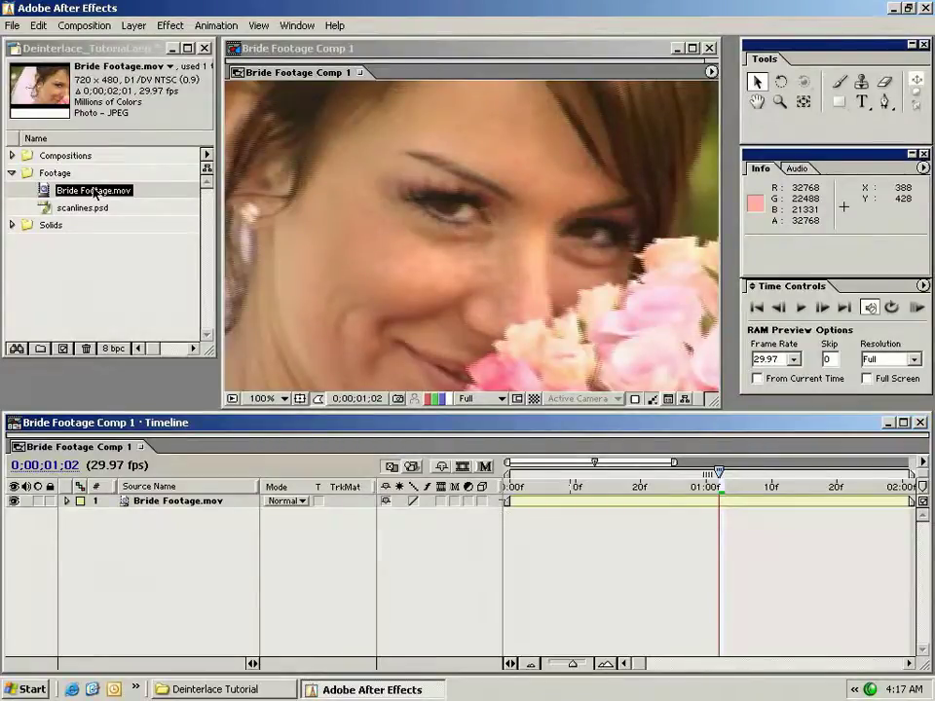
# Review Bride Footage.mov's interpretation settings, trying lower-field-first separation but leaving it off
pyautogui.rightClick(77, 197)
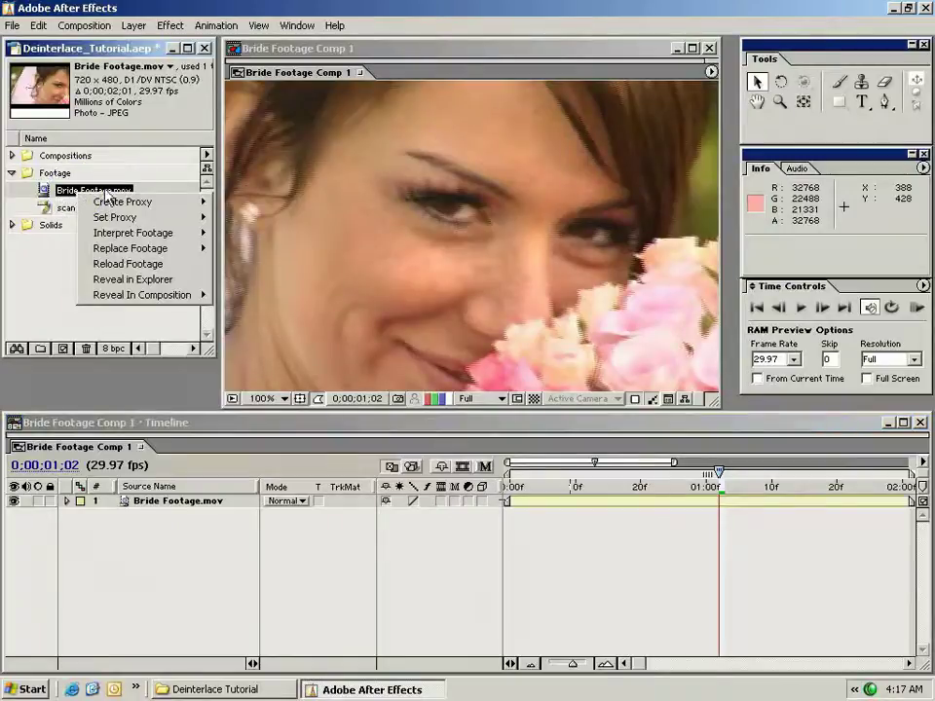
pyautogui.moveTo(121, 237)
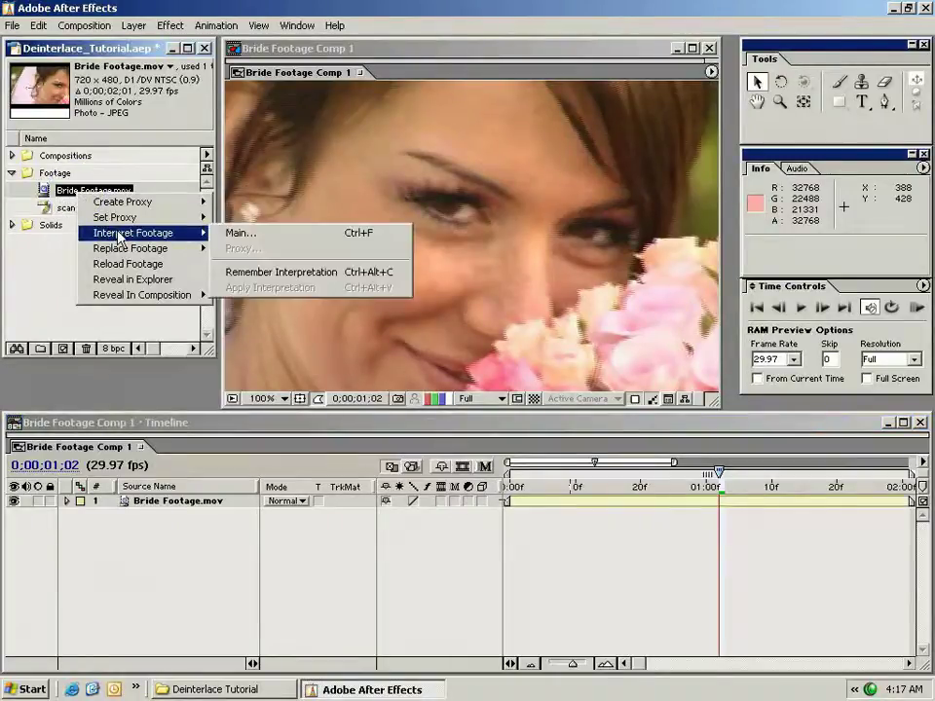
pyautogui.click(239, 234)
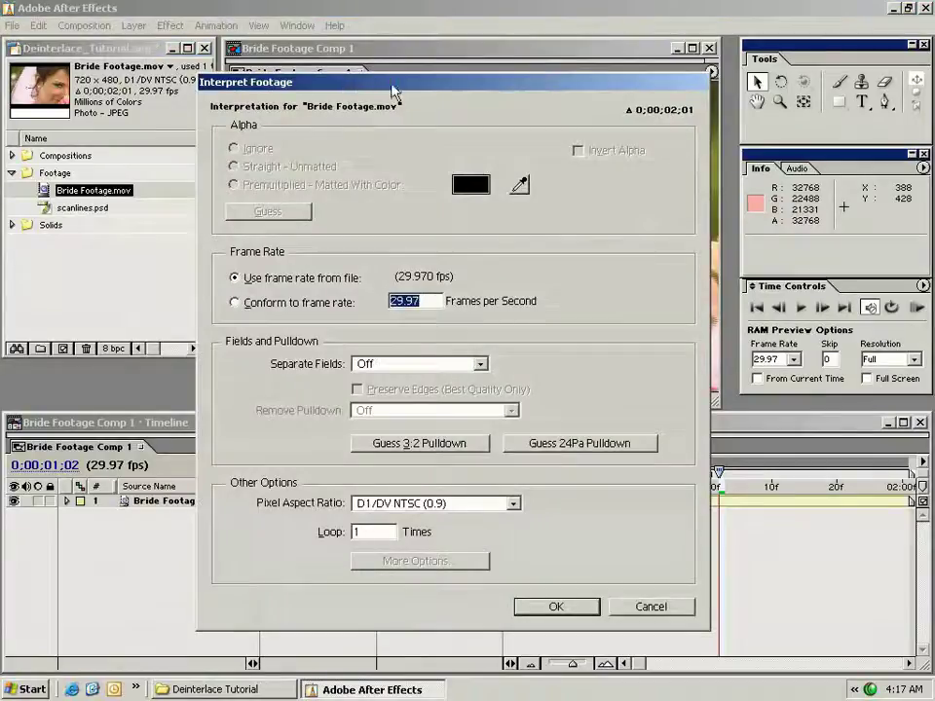
pyautogui.click(340, 366)
pyautogui.click(336, 415)
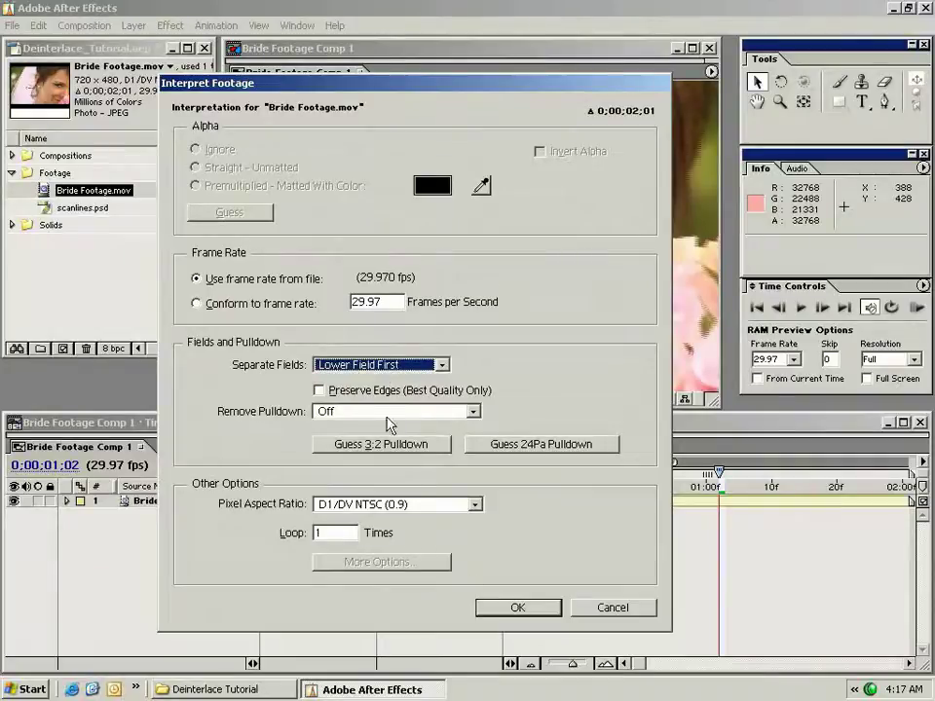
pyautogui.click(336, 365)
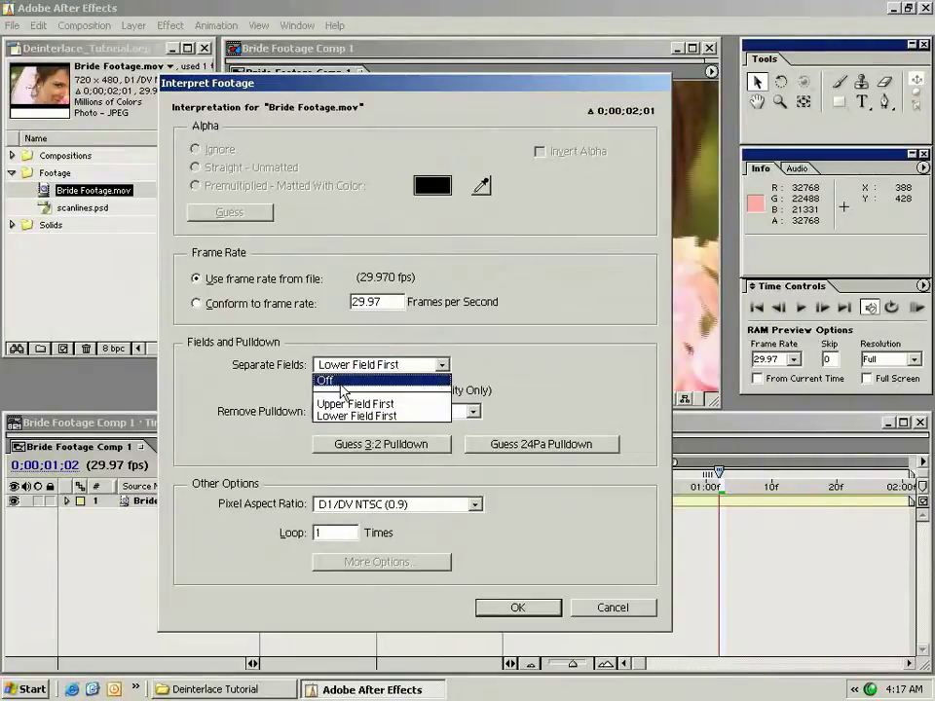
pyautogui.click(343, 389)
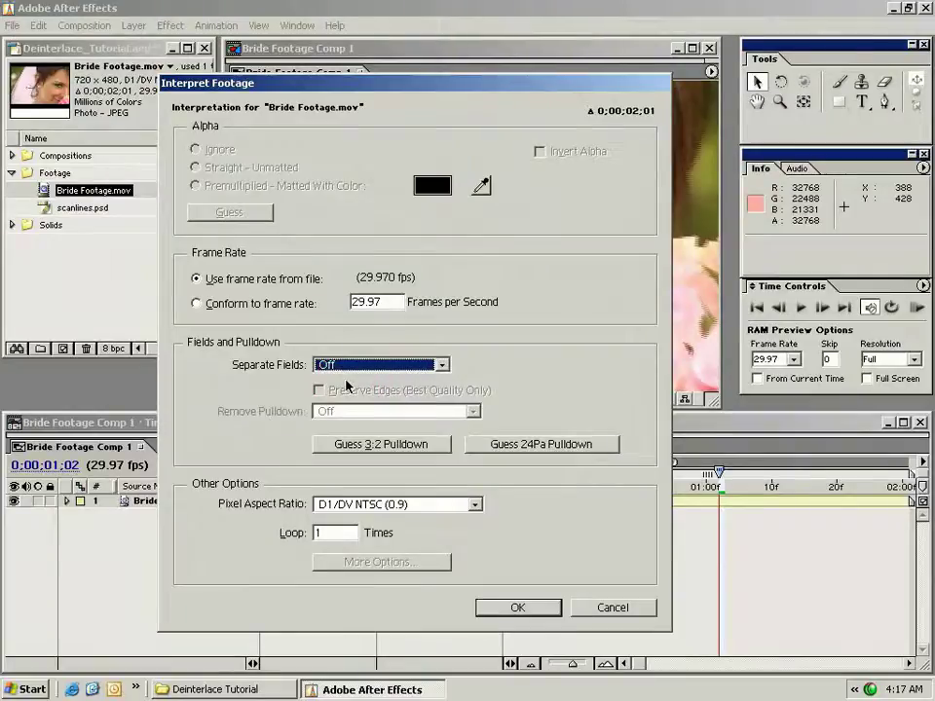
pyautogui.click(555, 607)
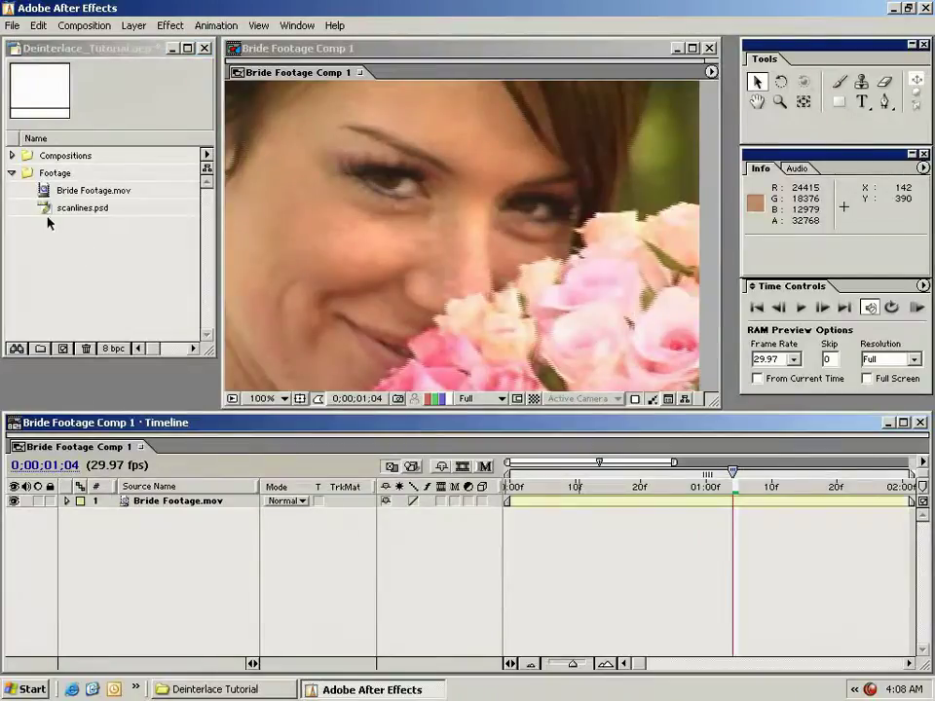
# Preview scanlines.psd, then place it in the comp above Bride Footage.mov
pyautogui.doubleClick(82, 208)
pyautogui.moveTo(375, 56); pyautogui.dragTo(330, 97)
pyautogui.hotkey('ctrl', 'w')
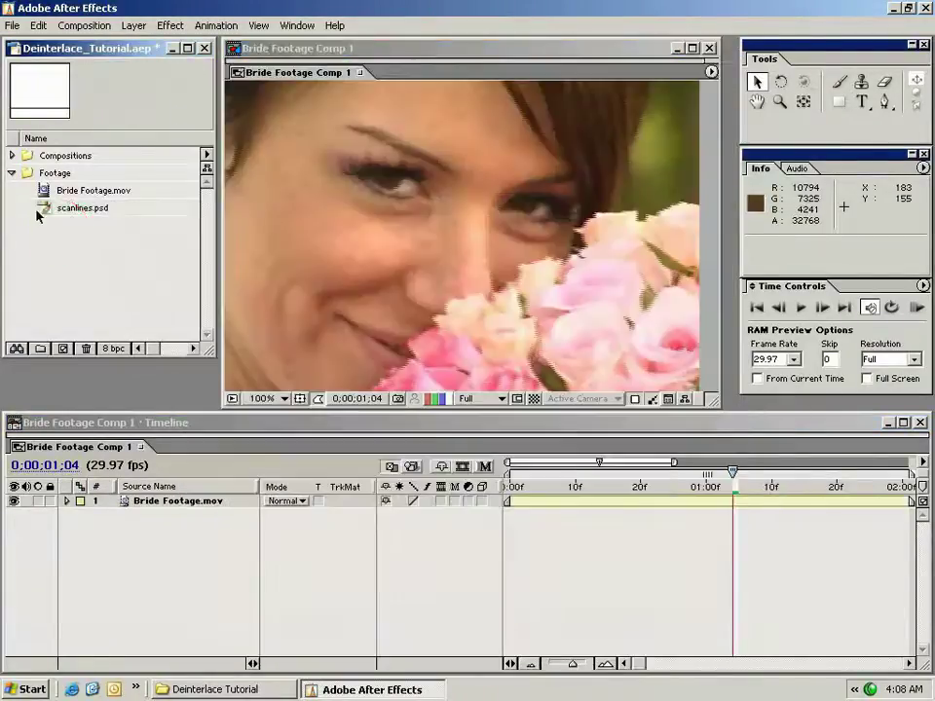
pyautogui.moveTo(82, 207)
pyautogui.mouseDown()
pyautogui.moveTo(442, 390)
pyautogui.moveTo(553, 503)
pyautogui.moveTo(522, 505)
pyautogui.moveTo(508, 487)
pyautogui.mouseUp()
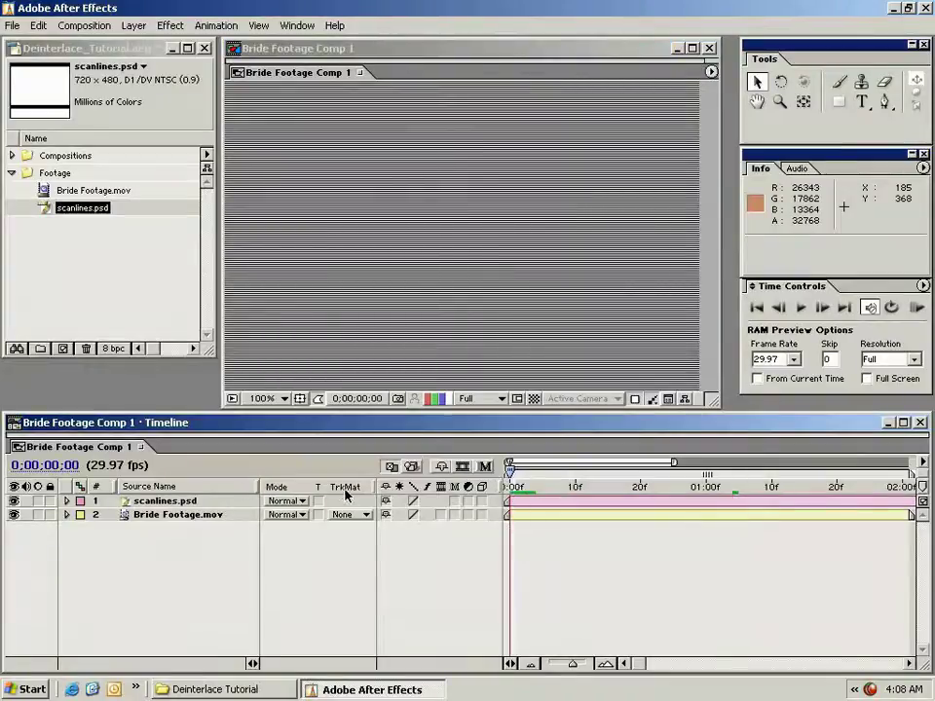
# Set Bride Footage.mov's track matte to Luma Matte "scanlines.psd"
pyautogui.click(179, 517)
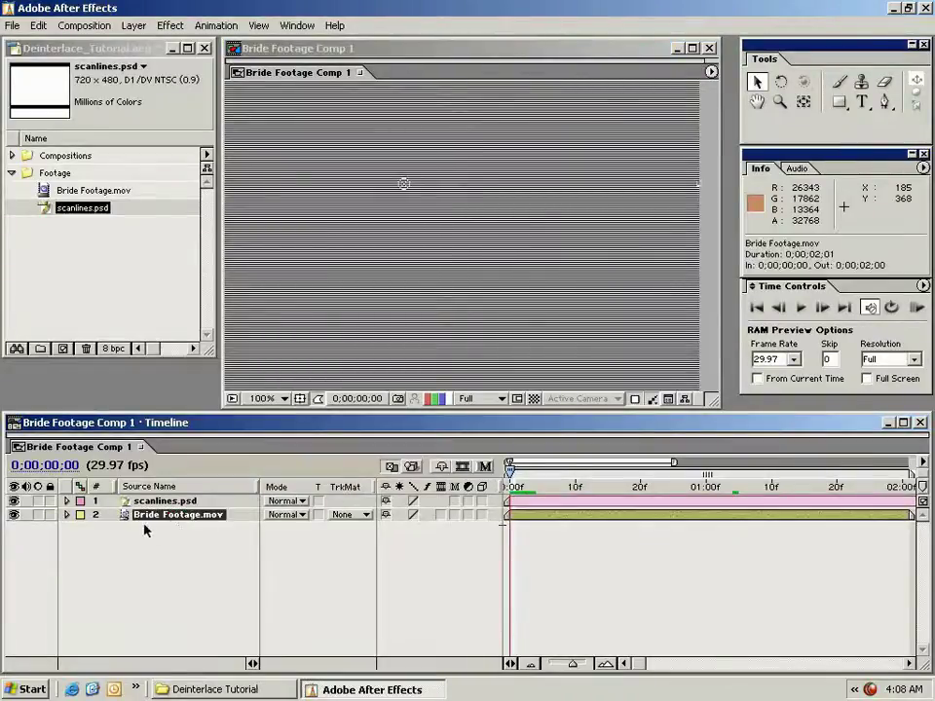
pyautogui.click(349, 516)
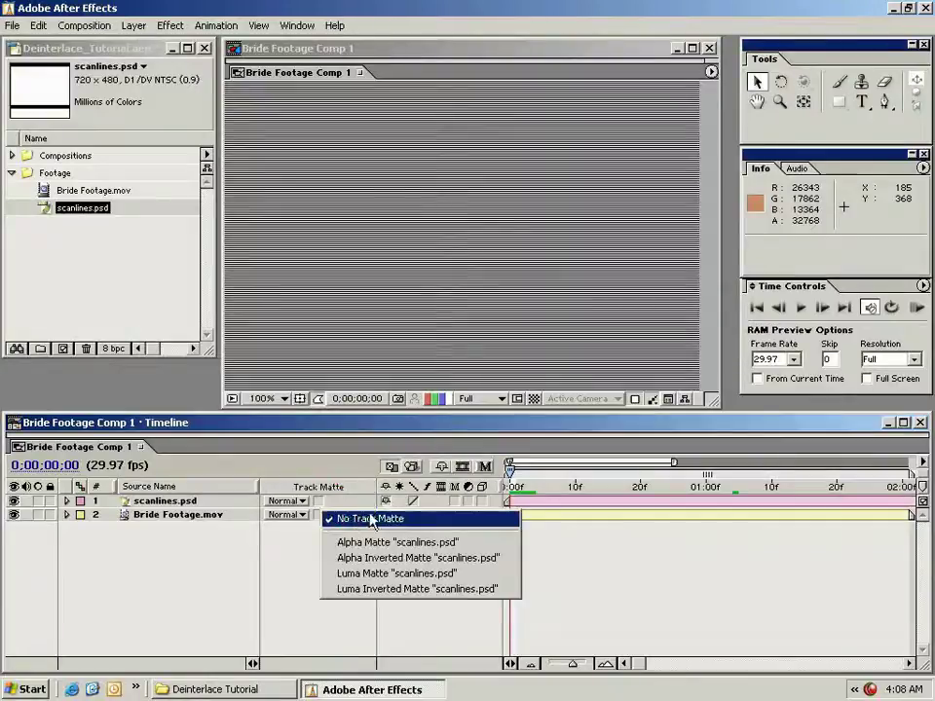
pyautogui.click(417, 575)
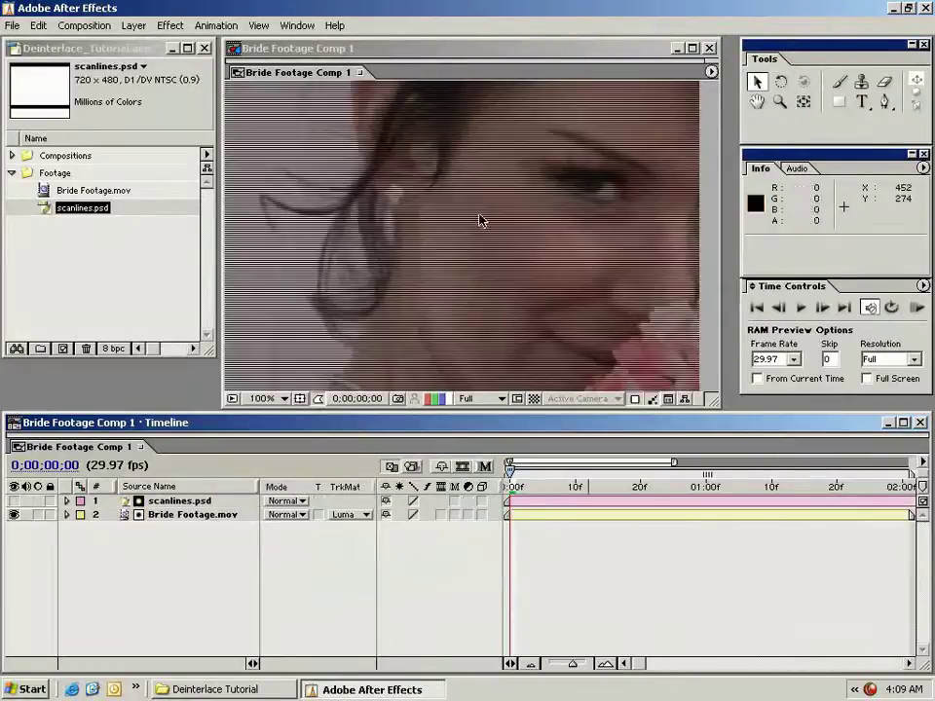
pyautogui.moveTo(426, 123); pyautogui.dragTo(443, 231)
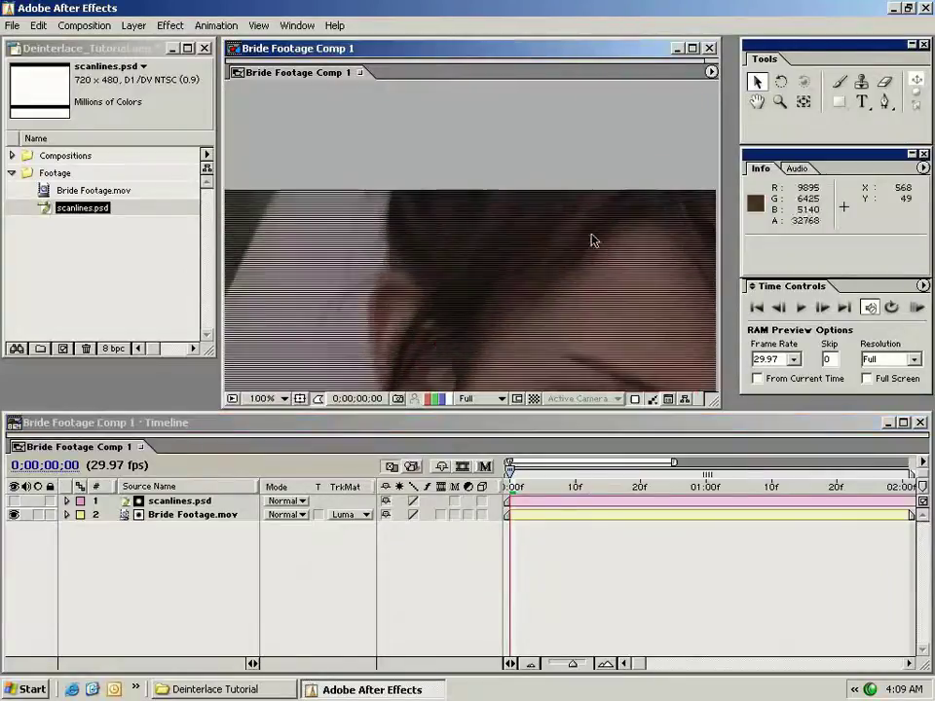
pyautogui.moveTo(475, 315); pyautogui.dragTo(528, 192)
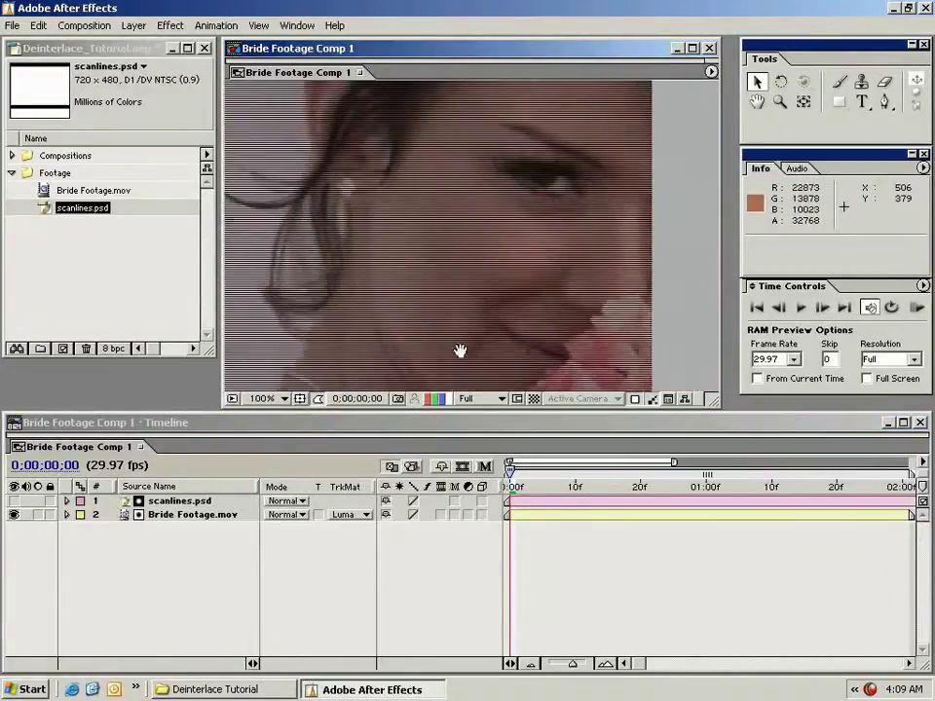
# Try the inverted luma matte, then switch back to the regular Luma Matte
pyautogui.click(358, 515)
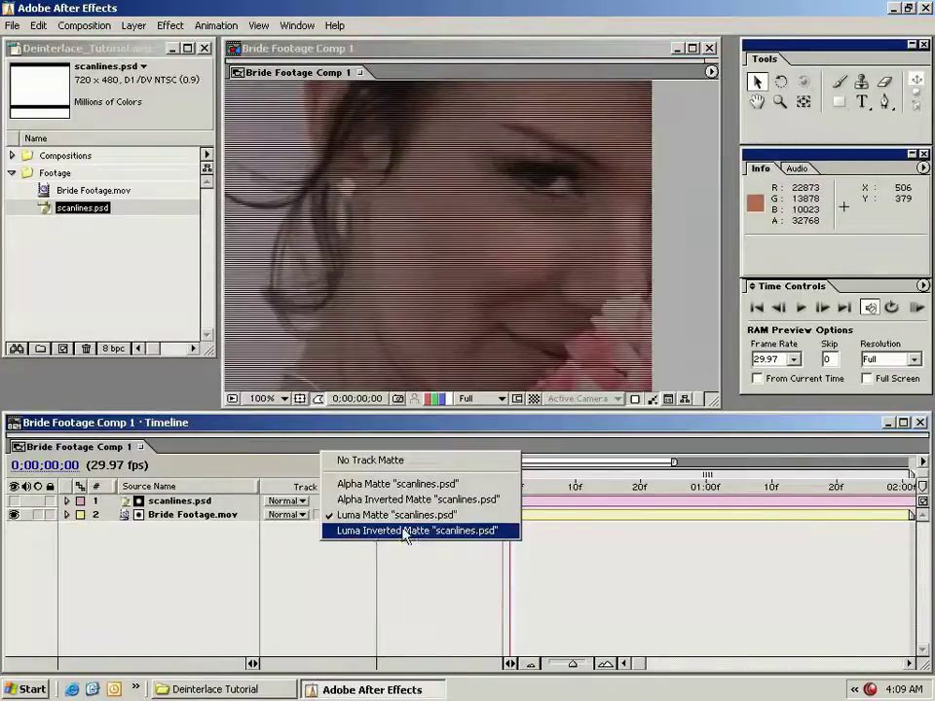
pyautogui.click(434, 531)
pyautogui.moveTo(397, 209); pyautogui.dragTo(453, 318)
pyautogui.click(359, 516)
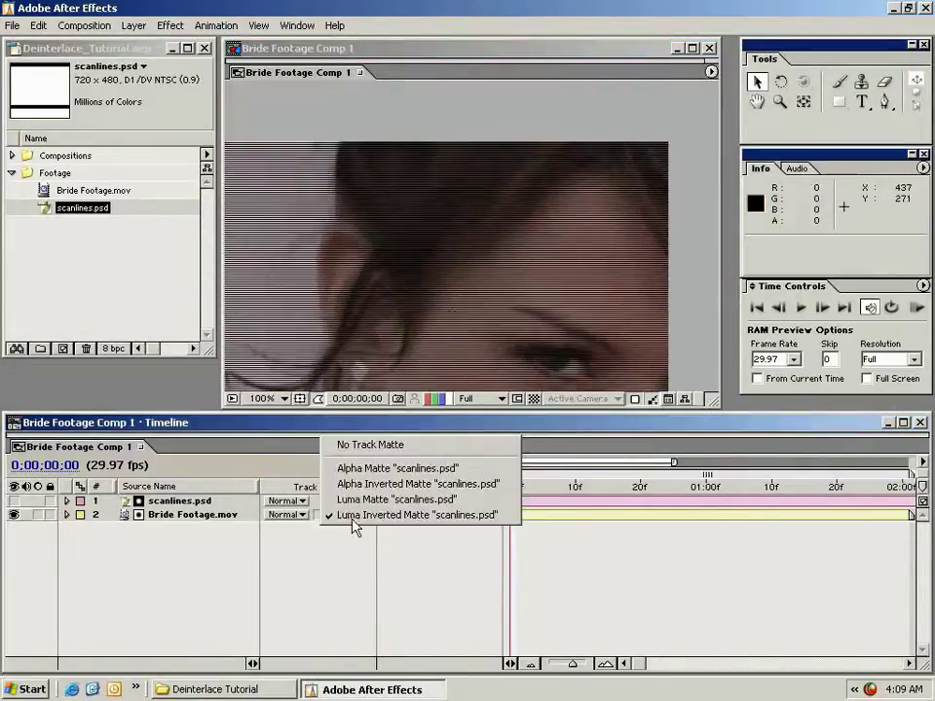
pyautogui.click(376, 499)
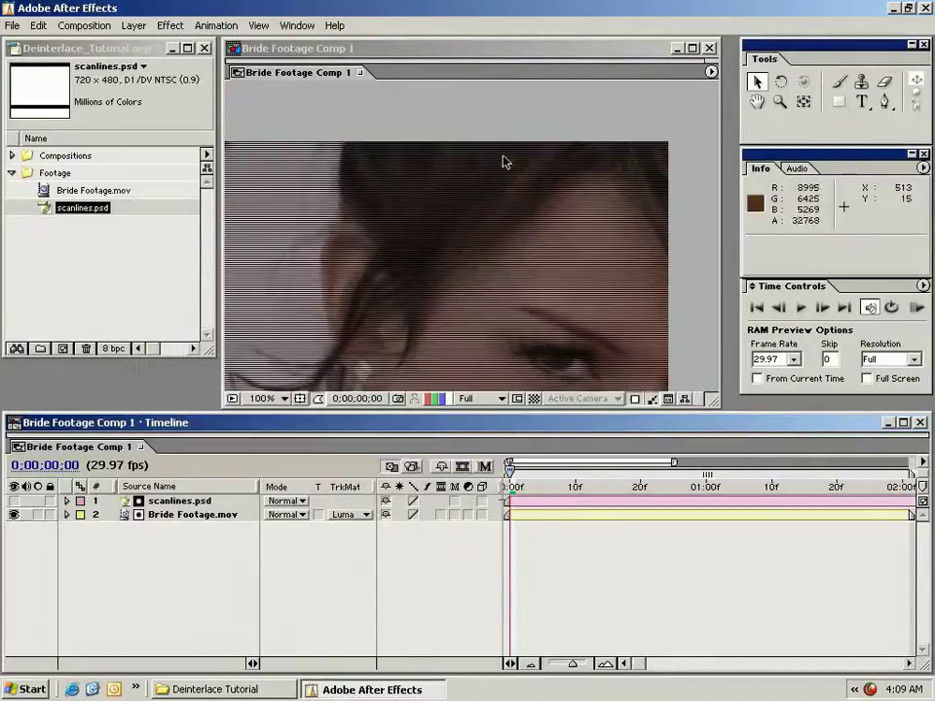
pyautogui.moveTo(345, 272); pyautogui.dragTo(386, 203)
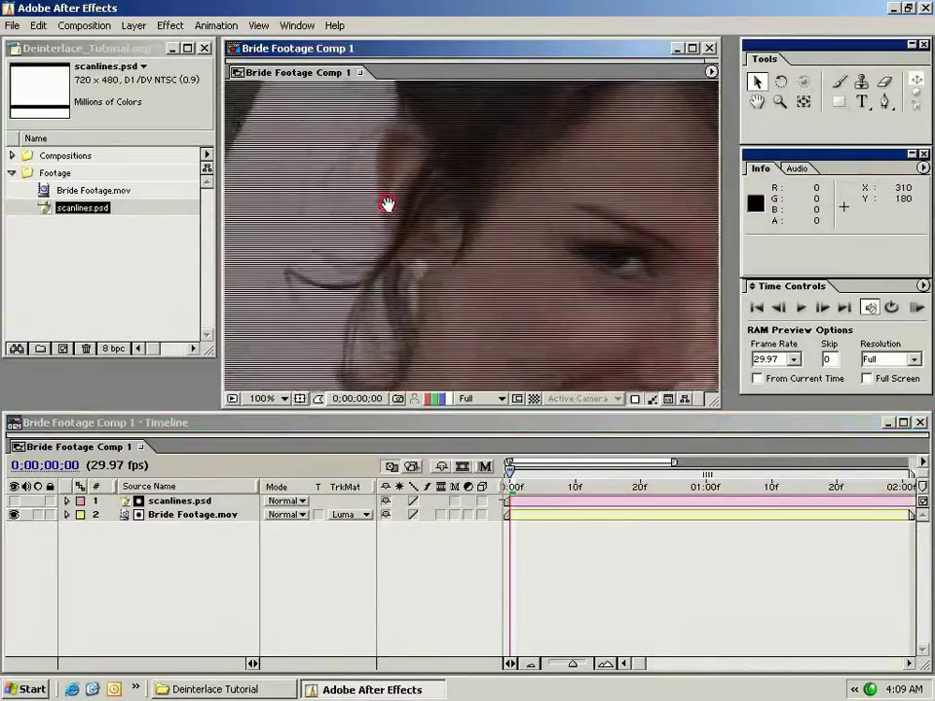
pyautogui.moveTo(408, 271); pyautogui.dragTo(378, 305)
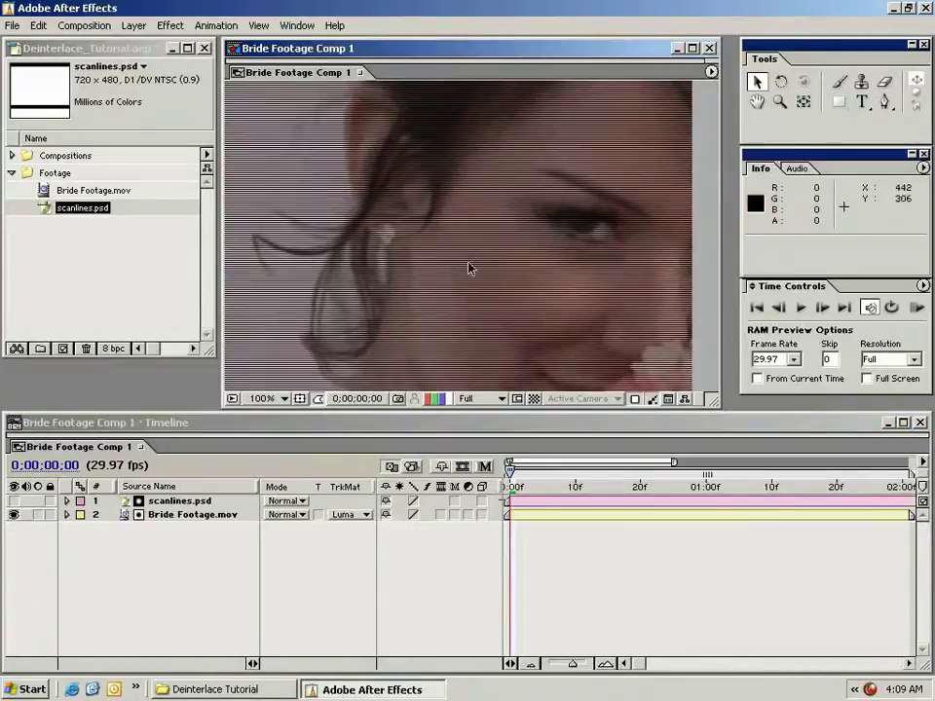
# Check the striped result against the transparency grid, then select both layers
pyautogui.click(533, 398)
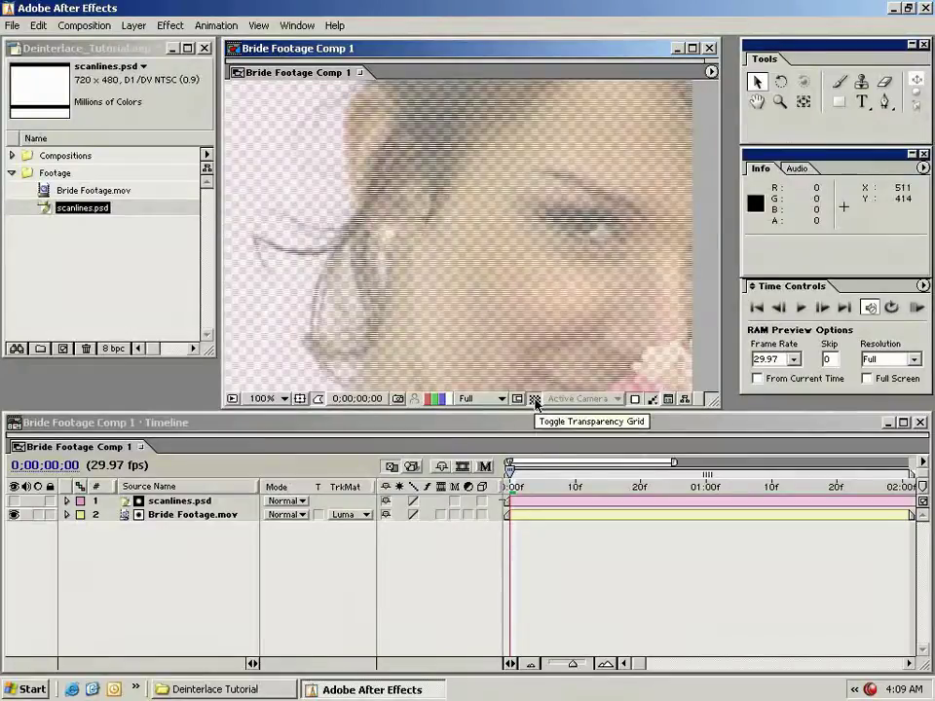
pyautogui.click(535, 399)
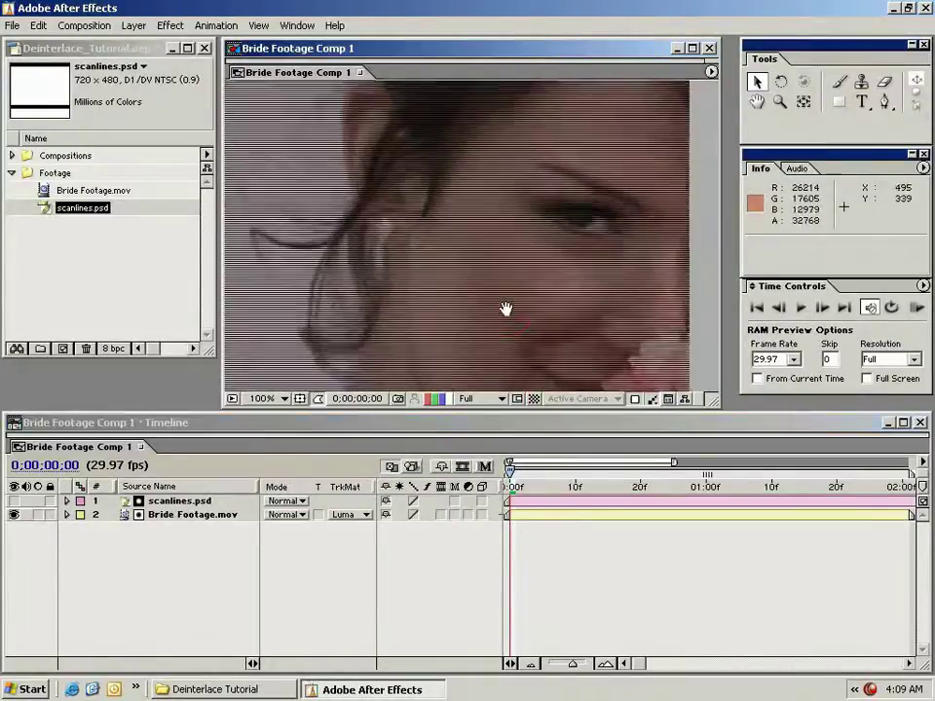
pyautogui.moveTo(368, 179); pyautogui.dragTo(506, 298)
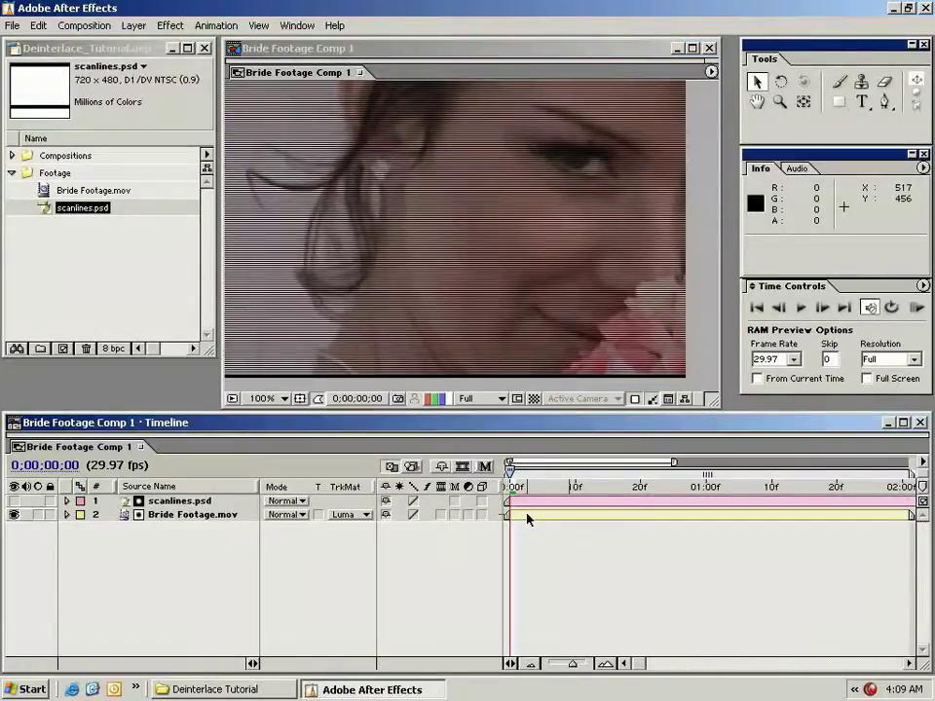
pyautogui.click(527, 517)
pyautogui.keyDown('shift'); pyautogui.click(535, 503); pyautogui.keyUp('shift')
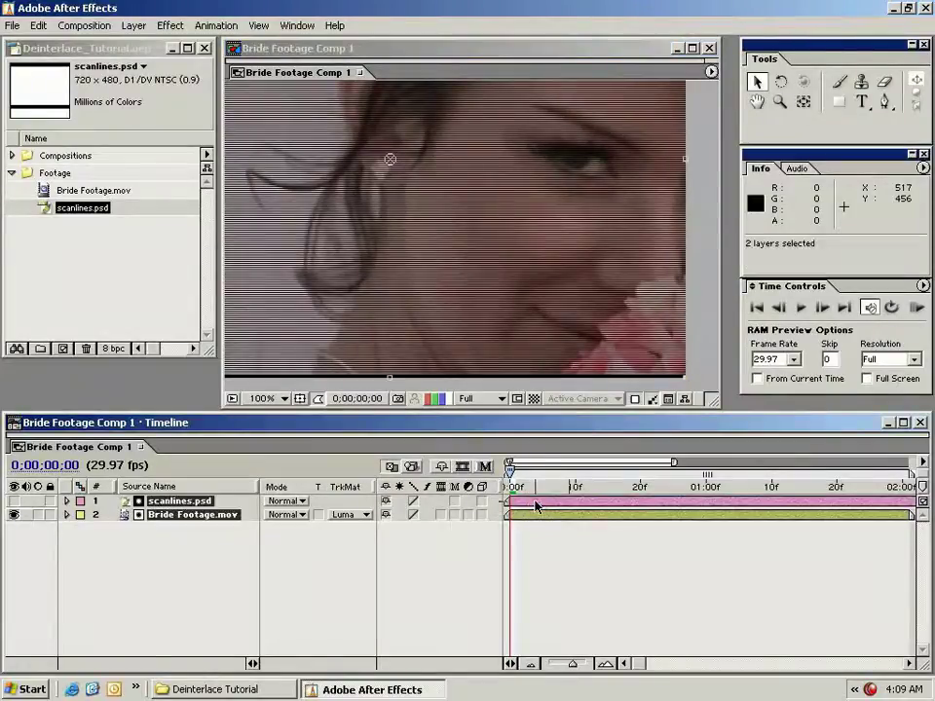
# Pre-compose both layers into a new comp named Deinterlace Comp, moving all attributes, and return to frame 0
pyautogui.click(135, 27)
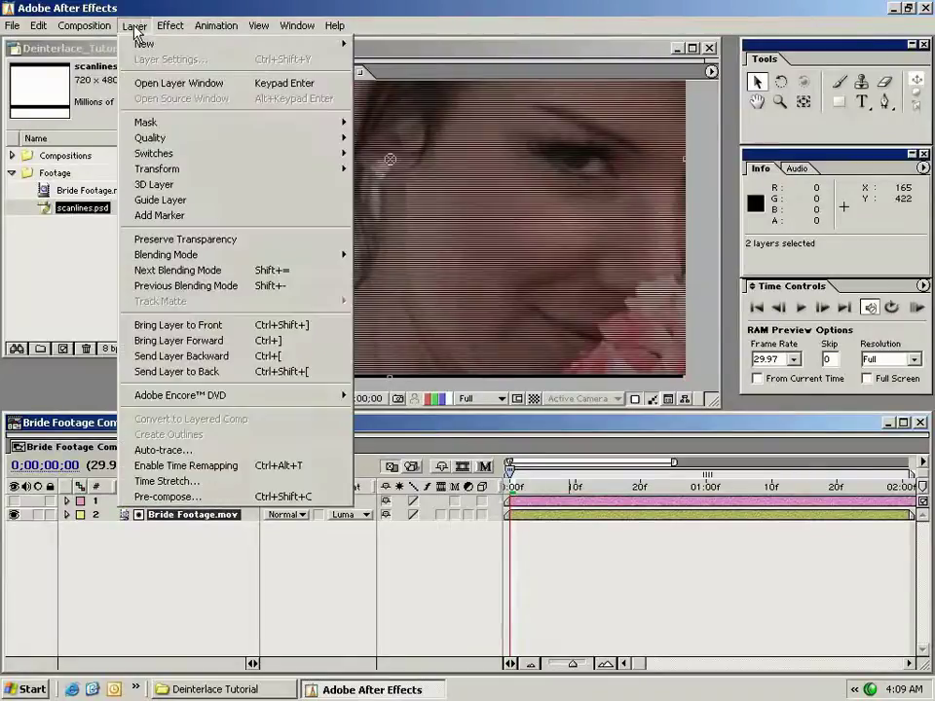
pyautogui.click(184, 500)
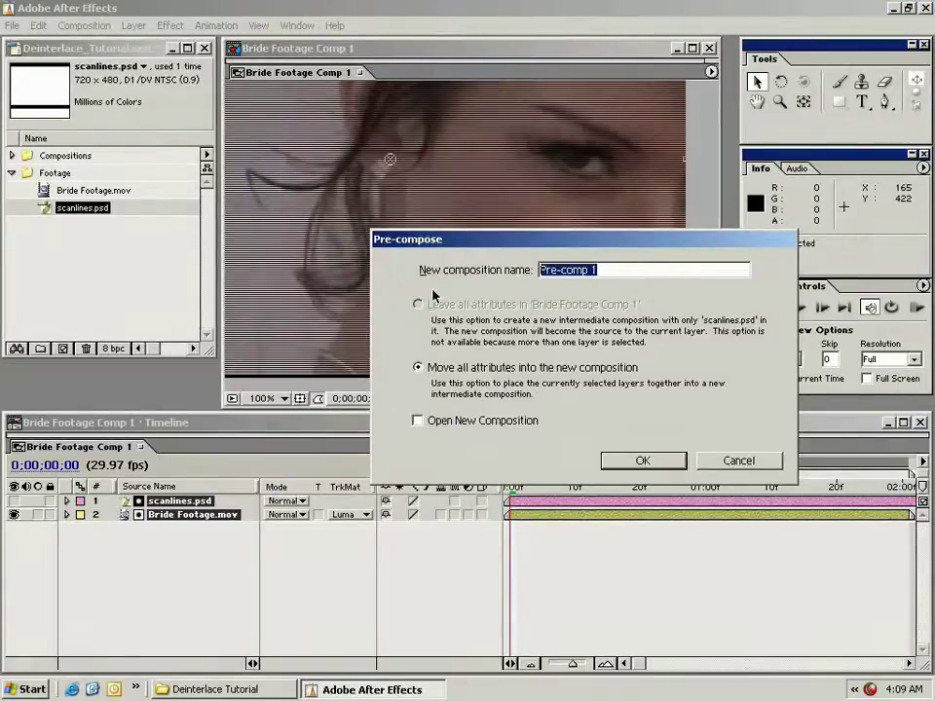
pyautogui.write('Deinterlace C')
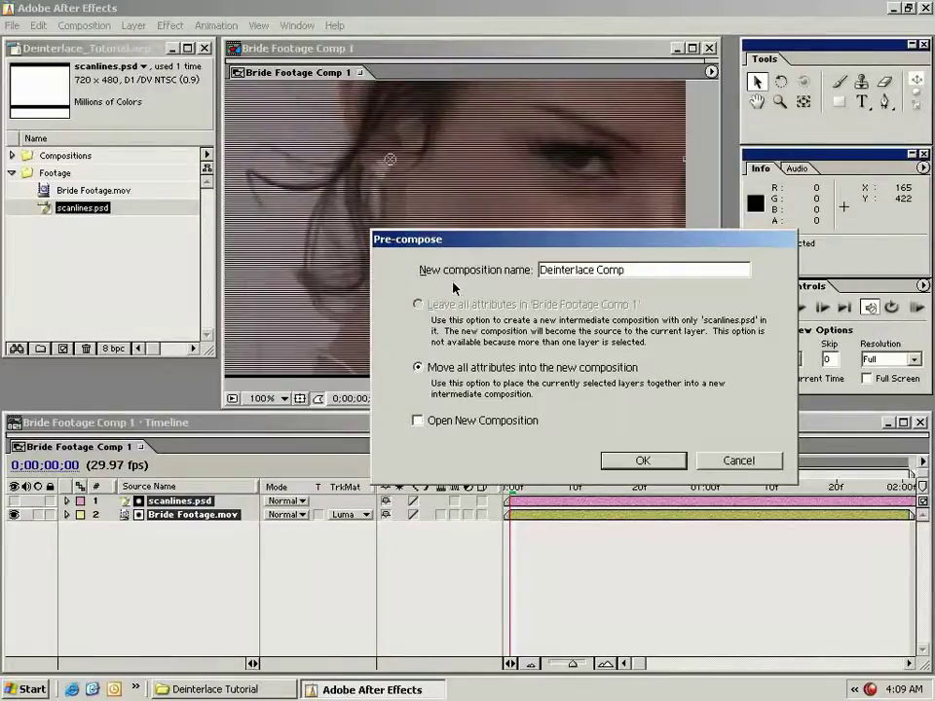
pyautogui.click(641, 460)
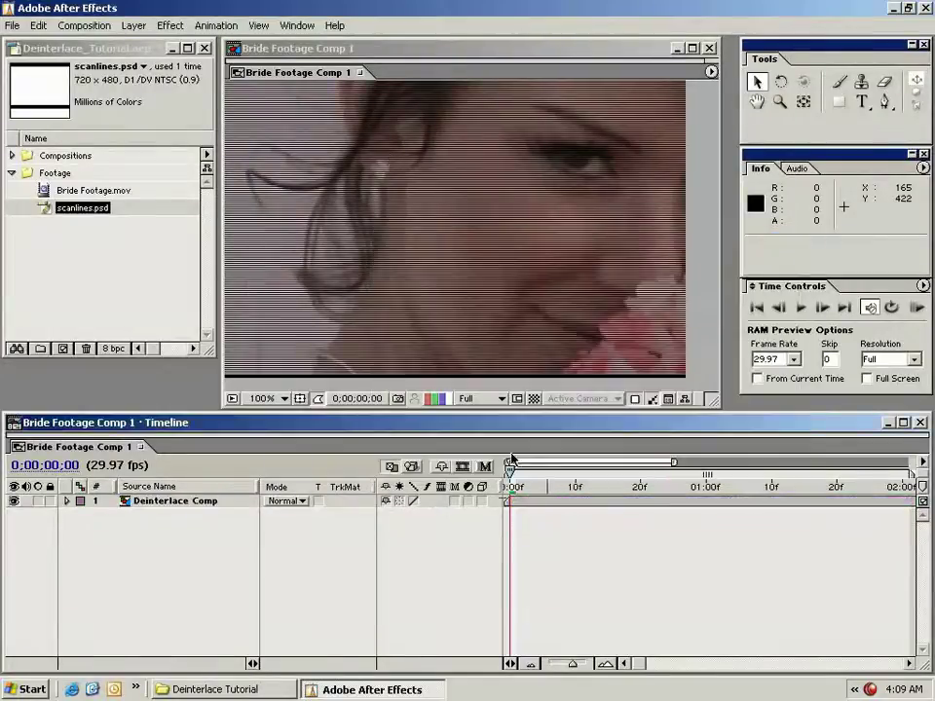
pyautogui.moveTo(512, 460); pyautogui.dragTo(509, 468)
pyautogui.click(531, 501)
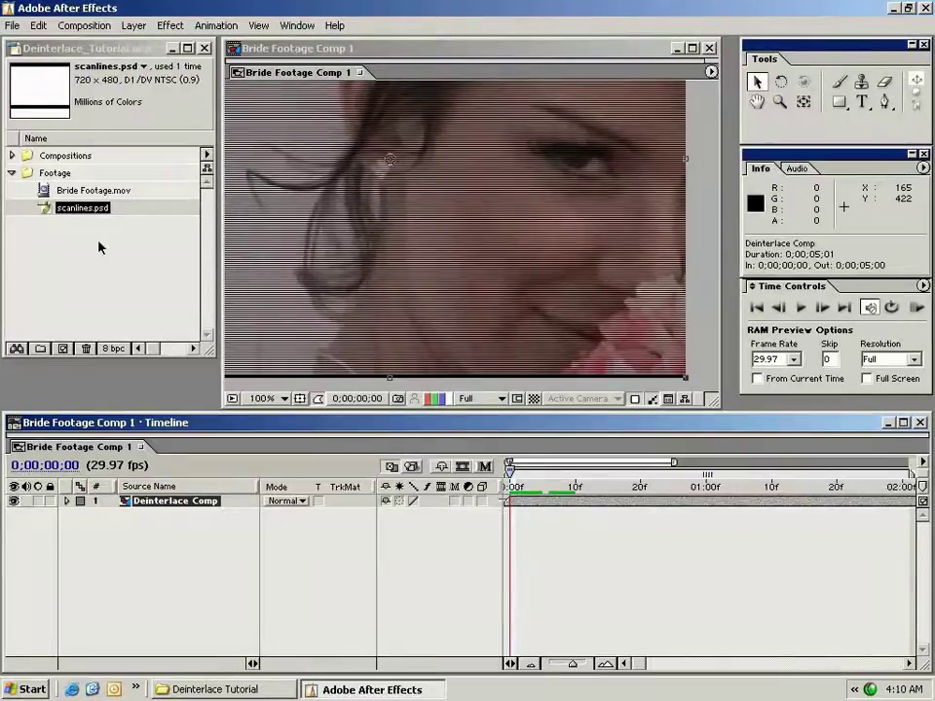
# Duplicate the Deinterlace Comp layer and select the lower copy, layer 2
pyautogui.click(39, 27)
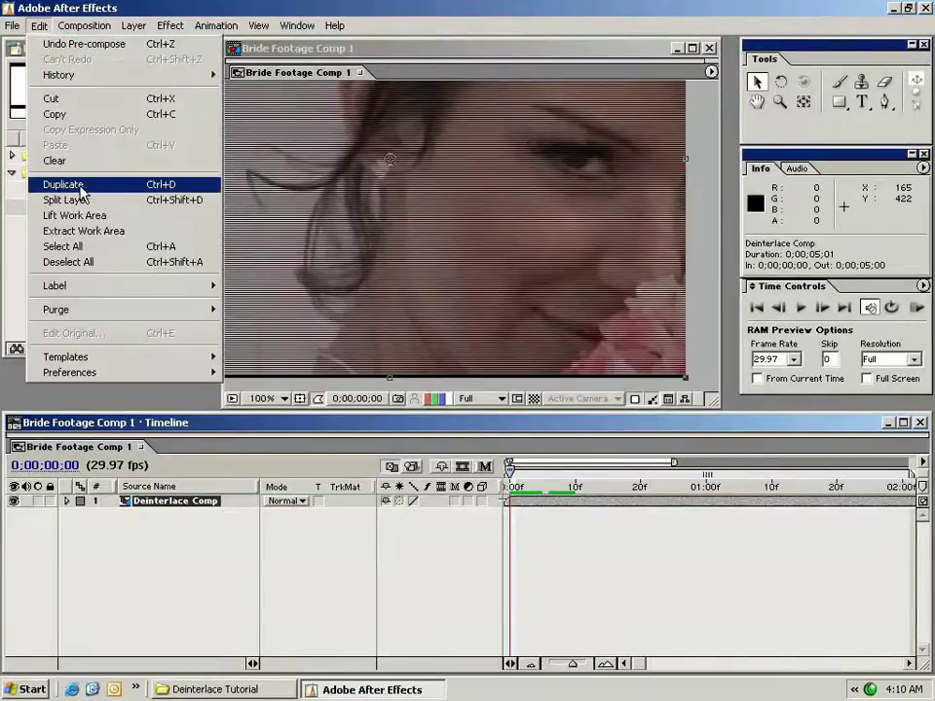
pyautogui.click(117, 190)
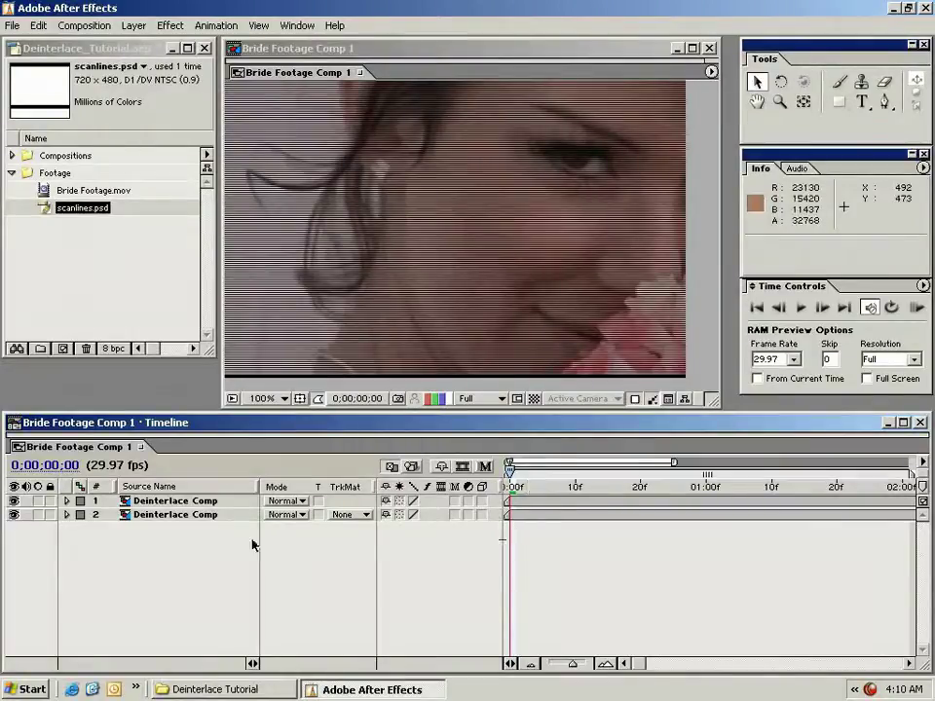
pyautogui.click(164, 517)
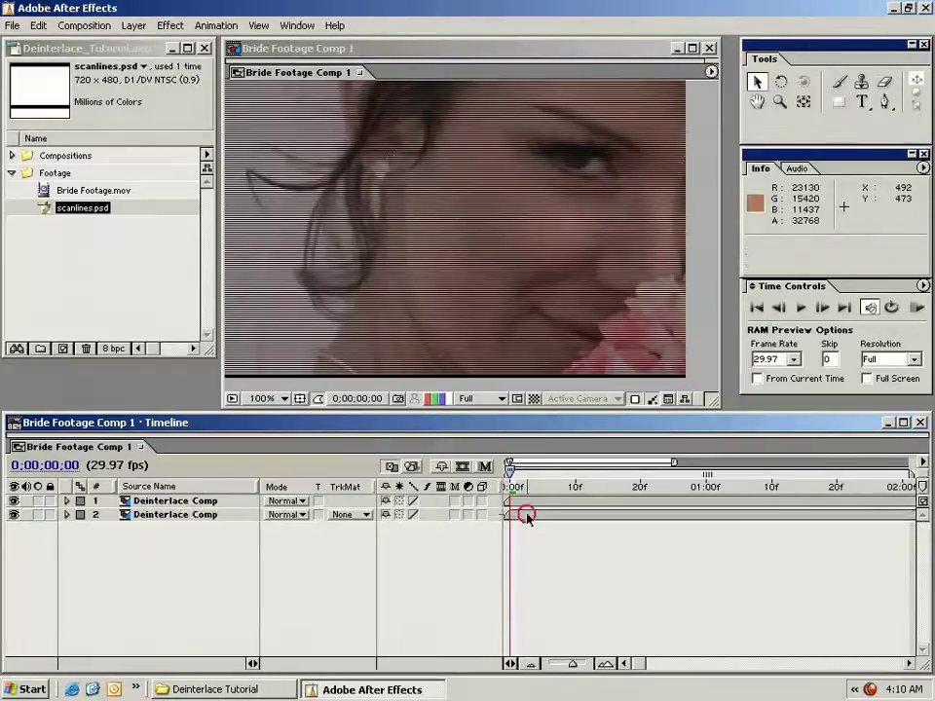
pyautogui.click(166, 26)
pyautogui.moveTo(234, 145)
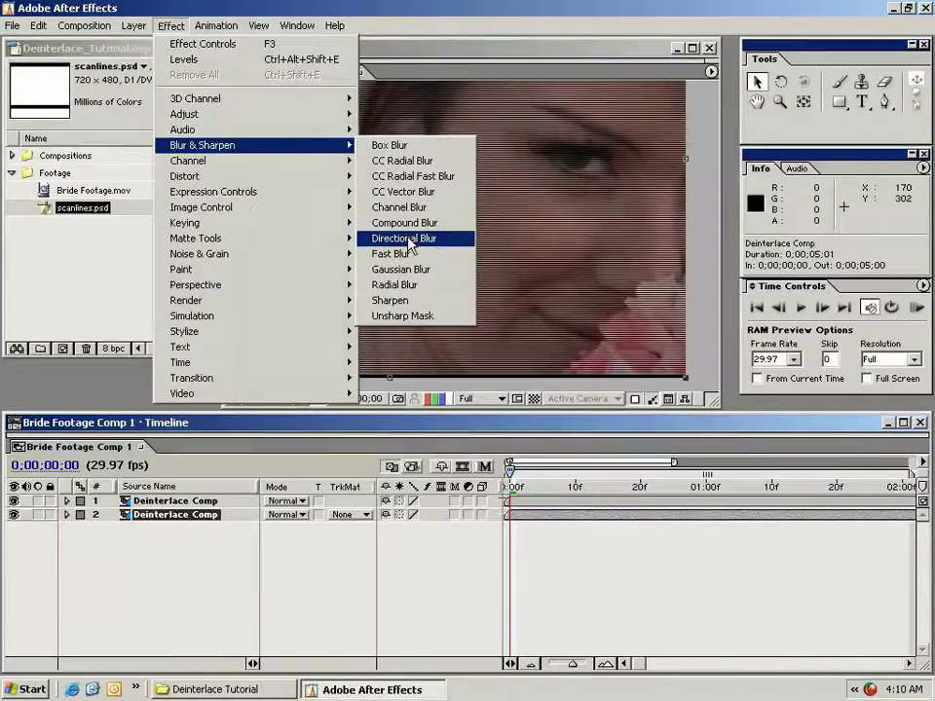
# Apply Directional Blur to layer 2 with Direction 0° and Blur Length 1.0
pyautogui.click(461, 241)
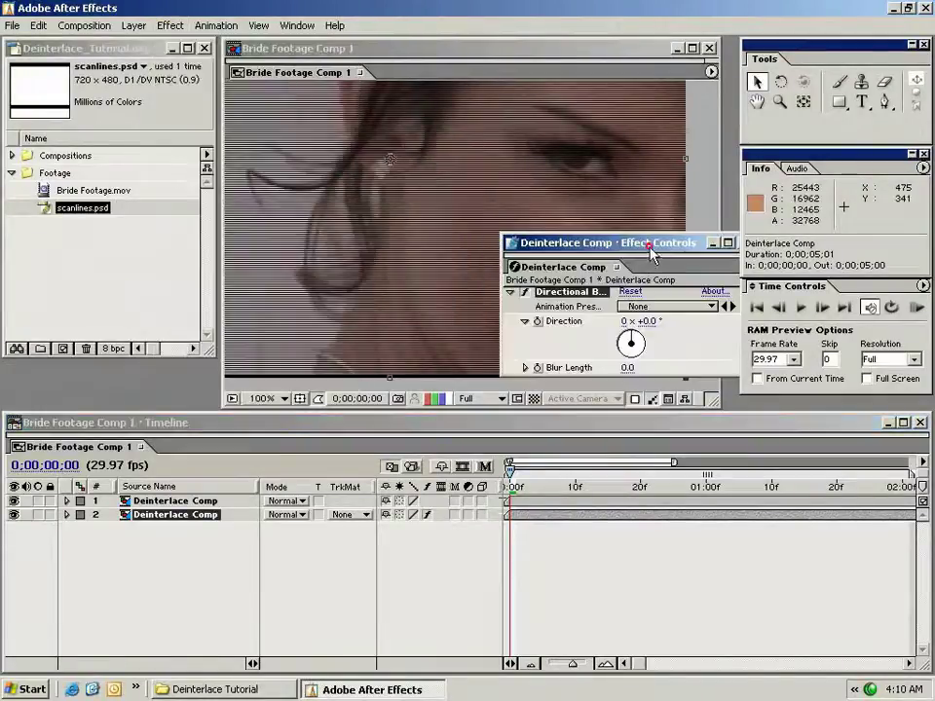
pyautogui.moveTo(650, 253); pyautogui.dragTo(557, 251)
pyautogui.moveTo(568, 382); pyautogui.dragTo(658, 516)
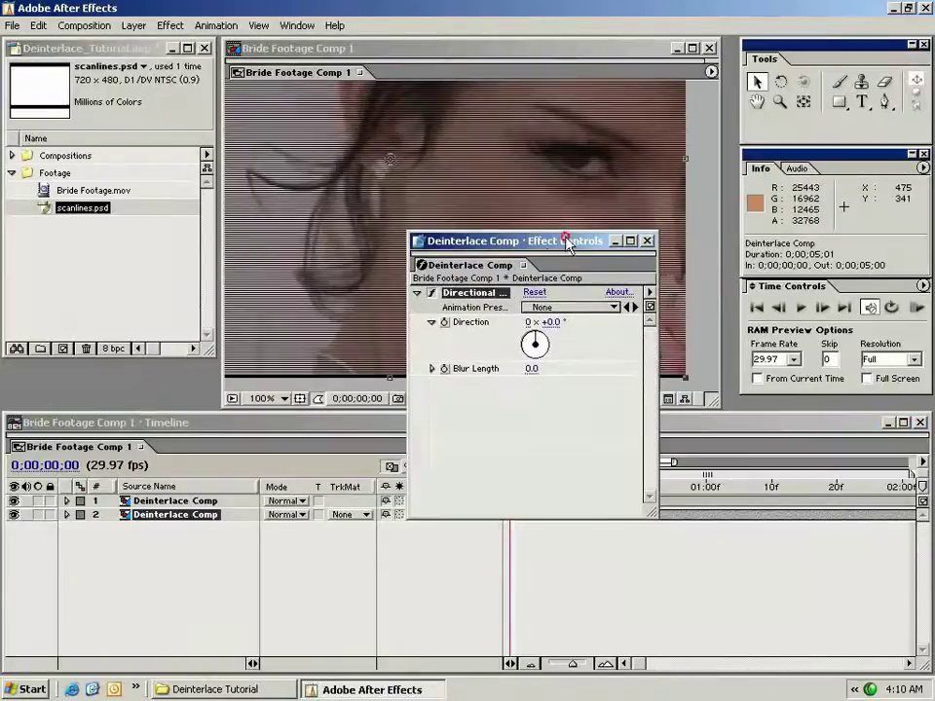
pyautogui.moveTo(568, 243); pyautogui.dragTo(843, 410)
pyautogui.click(801, 537)
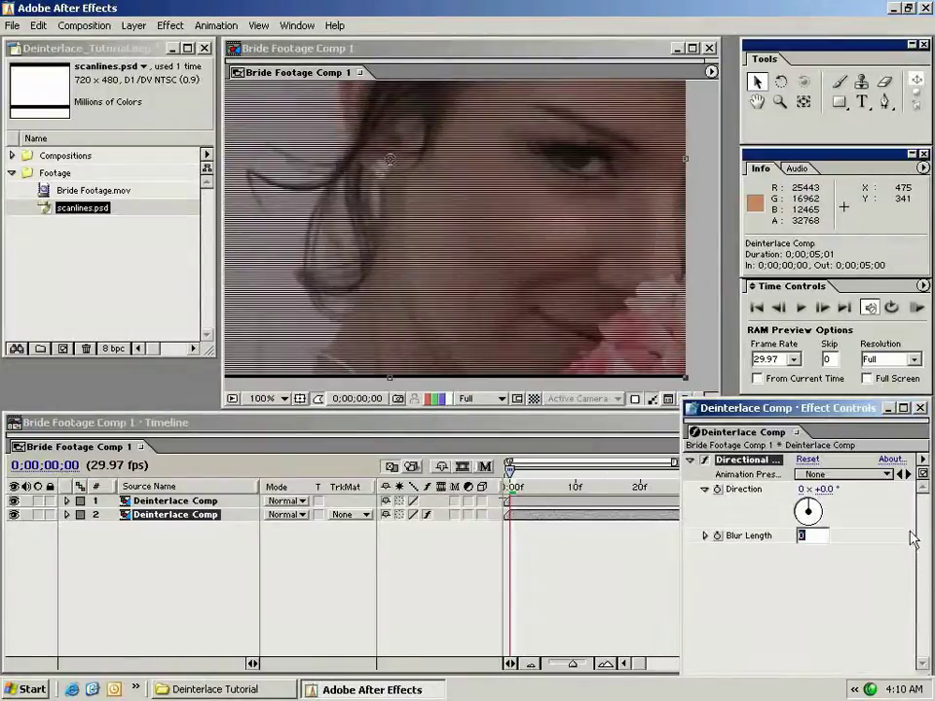
pyautogui.write('1')
pyautogui.press('Return')
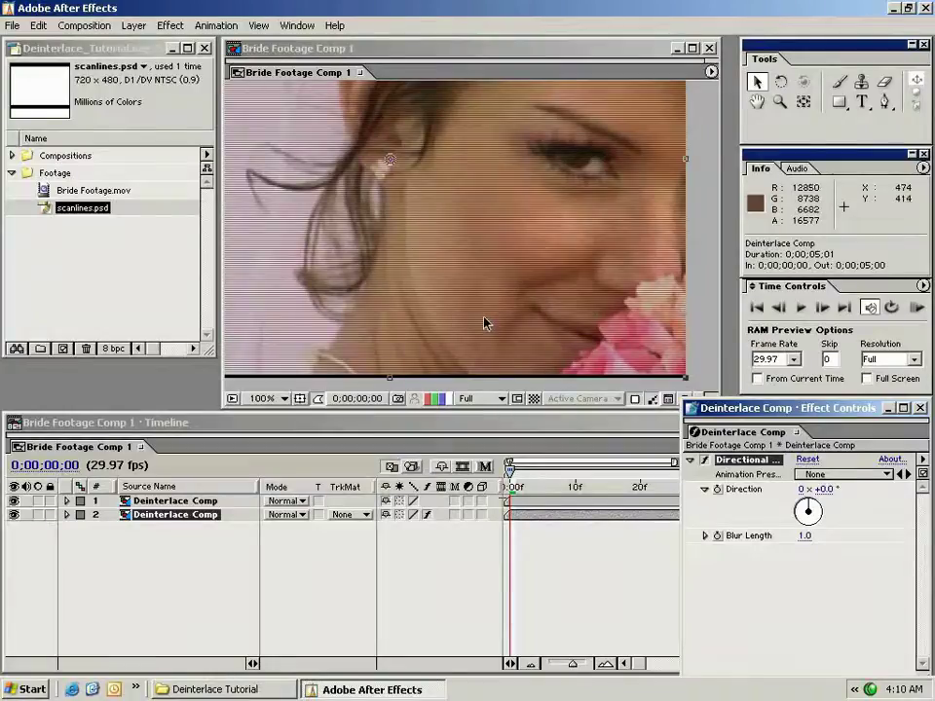
# Compare the blurred result against the transparency grid and tidy the effect settings panel
pyautogui.click(534, 398)
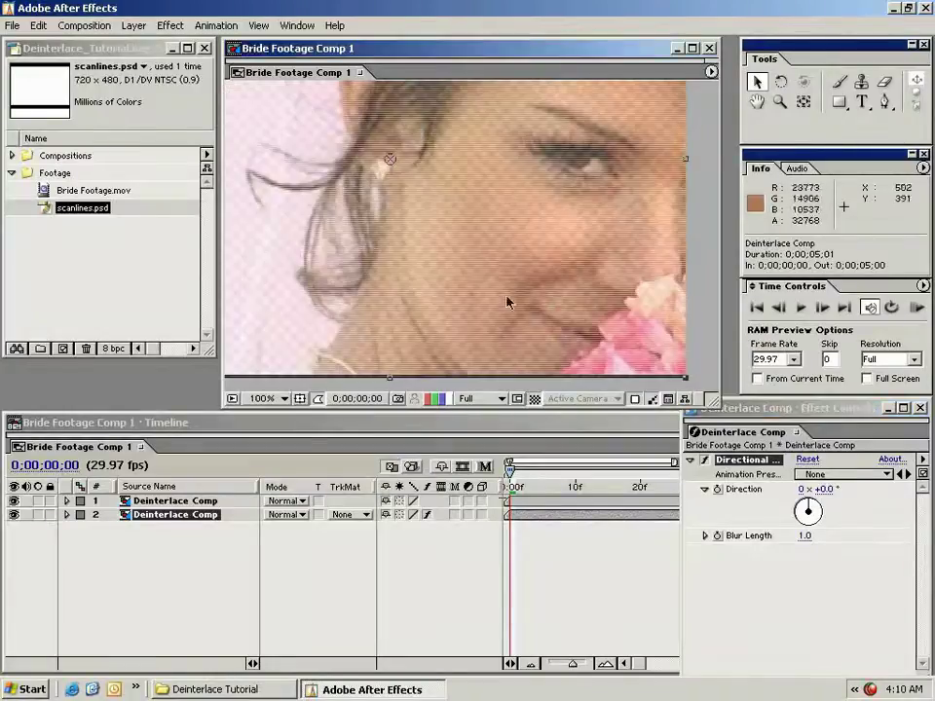
pyautogui.click(535, 401)
pyautogui.moveTo(761, 411); pyautogui.dragTo(762, 261)
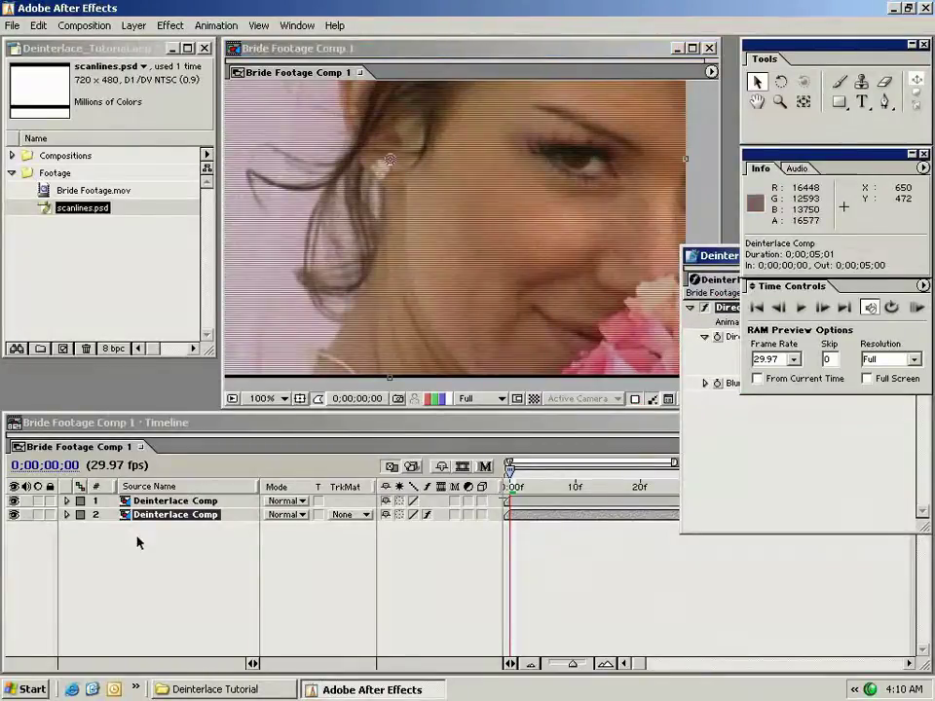
pyautogui.click(137, 543)
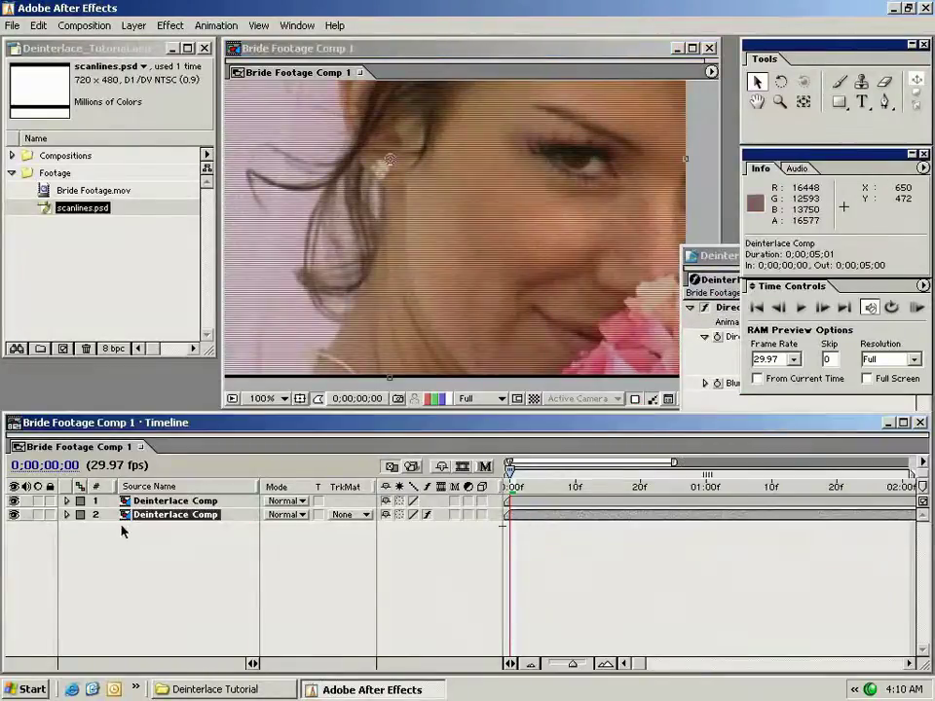
# Apply Levels to the lower copy on the Alpha channel with Input White at 8481.0
pyautogui.click(171, 26)
pyautogui.moveTo(195, 114)
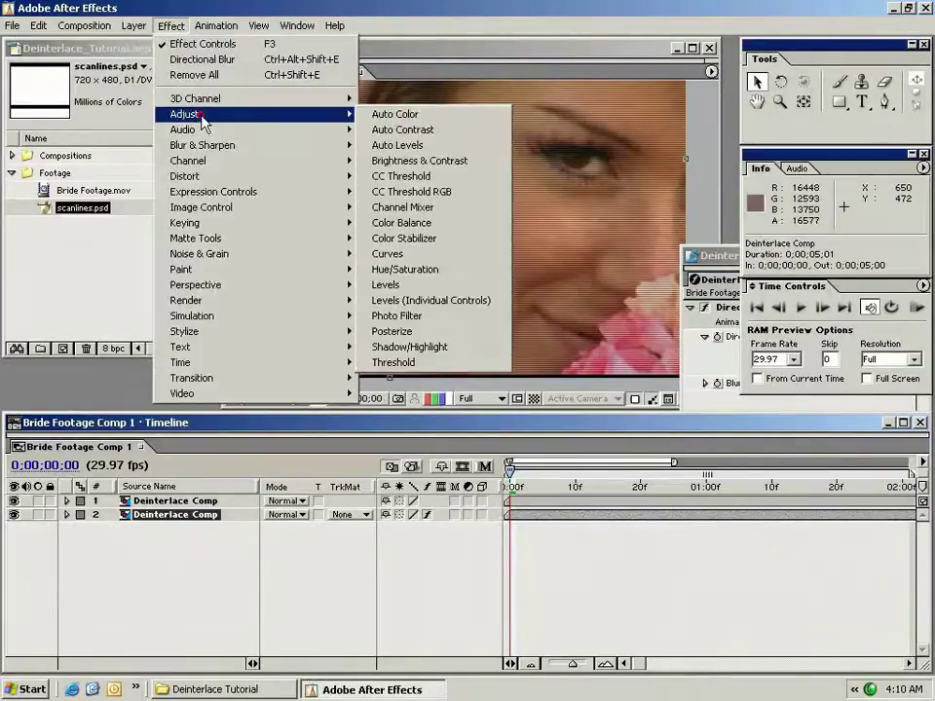
pyautogui.click(401, 283)
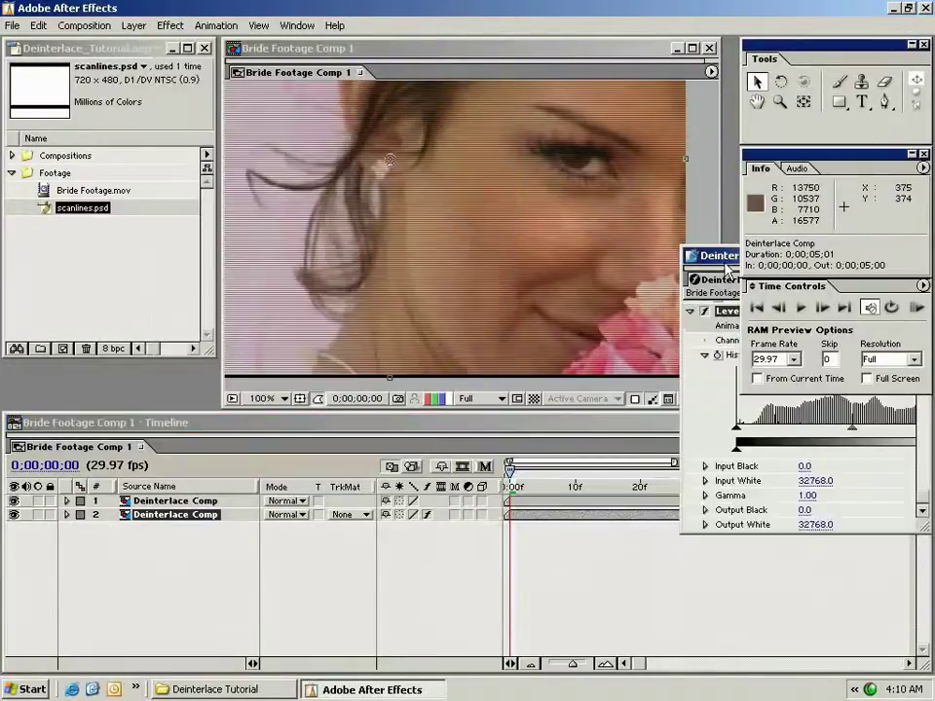
pyautogui.moveTo(712, 255); pyautogui.dragTo(320, 337)
pyautogui.click(450, 421)
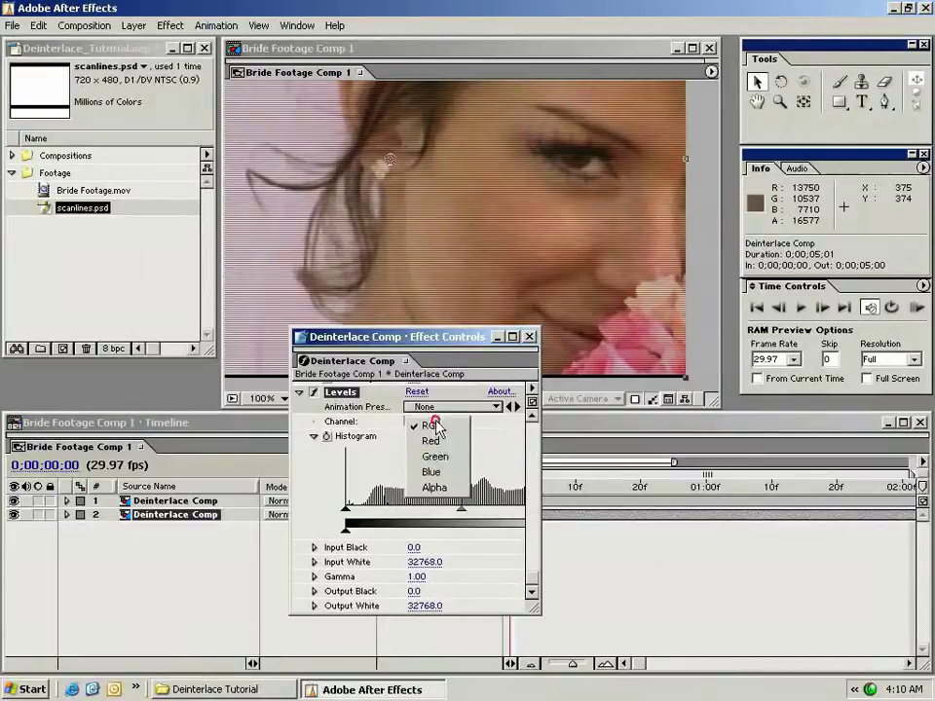
pyautogui.click(435, 488)
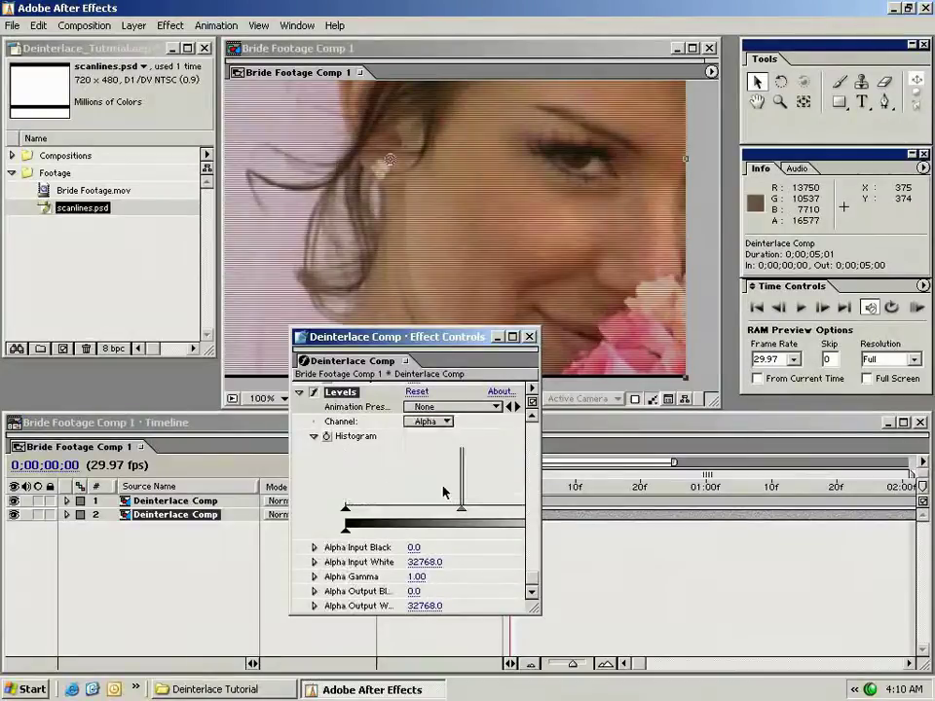
pyautogui.moveTo(532, 605); pyautogui.dragTo(687, 614)
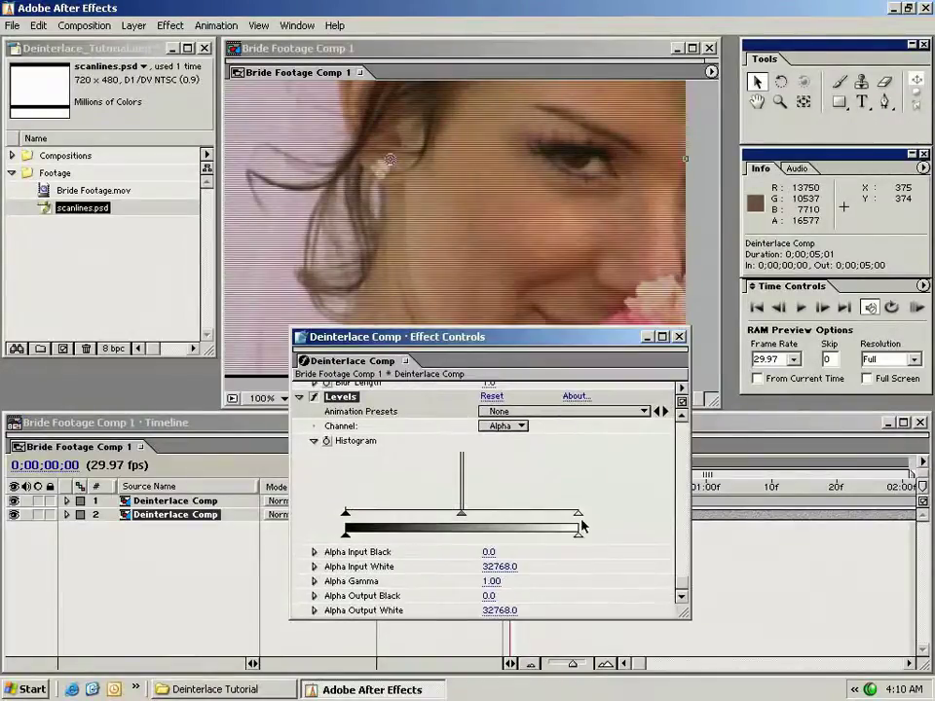
pyautogui.moveTo(578, 515)
pyautogui.mouseDown()
pyautogui.moveTo(380, 524)
pyautogui.moveTo(406, 516)
pyautogui.mouseUp()
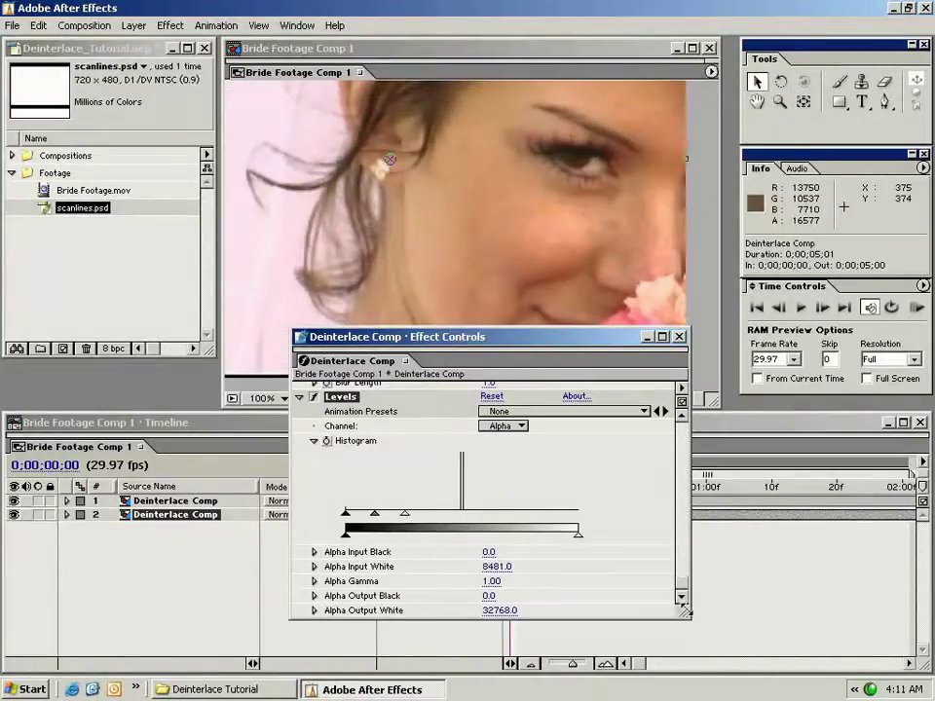
pyautogui.click(429, 339)
# Move the effect settings aside and pan across the veil and earring
pyautogui.moveTo(437, 357); pyautogui.dragTo(674, 561)
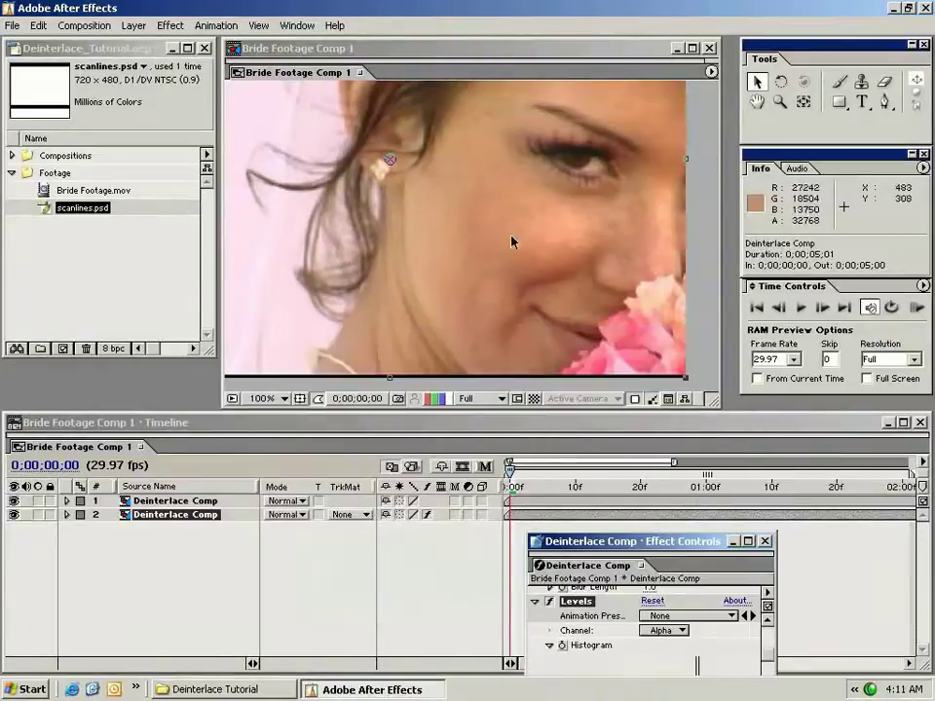
pyautogui.moveTo(424, 102)
pyautogui.mouseDown()
pyautogui.moveTo(493, 192)
pyautogui.moveTo(469, 252)
pyautogui.moveTo(493, 172)
pyautogui.mouseUp()
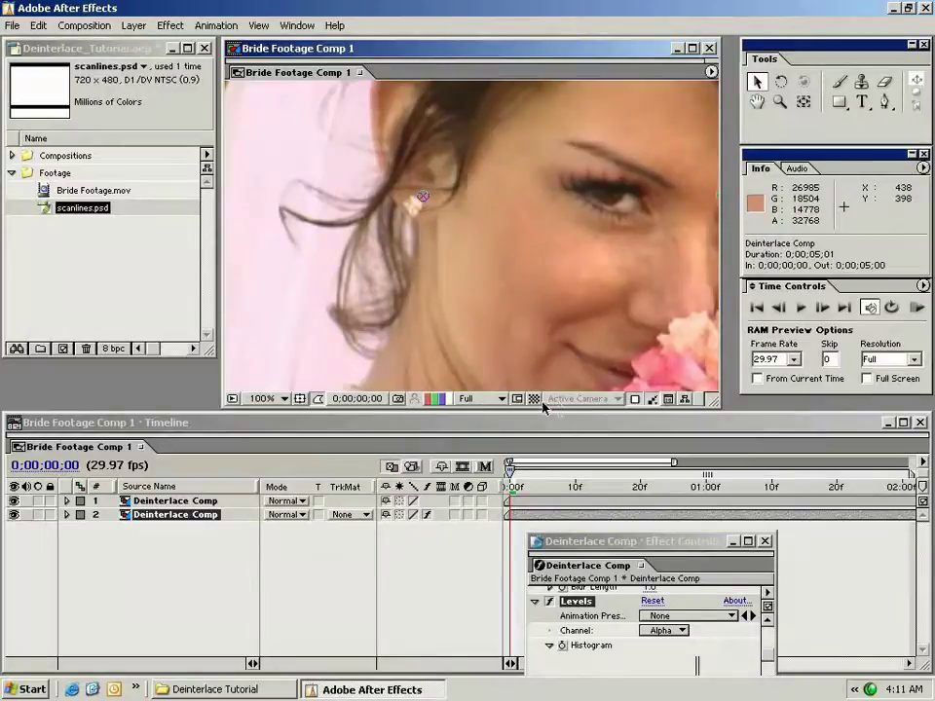
pyautogui.moveTo(557, 325)
pyautogui.mouseDown()
pyautogui.moveTo(500, 261)
pyautogui.moveTo(678, 359)
pyautogui.moveTo(538, 283)
pyautogui.moveTo(497, 218)
pyautogui.mouseUp()
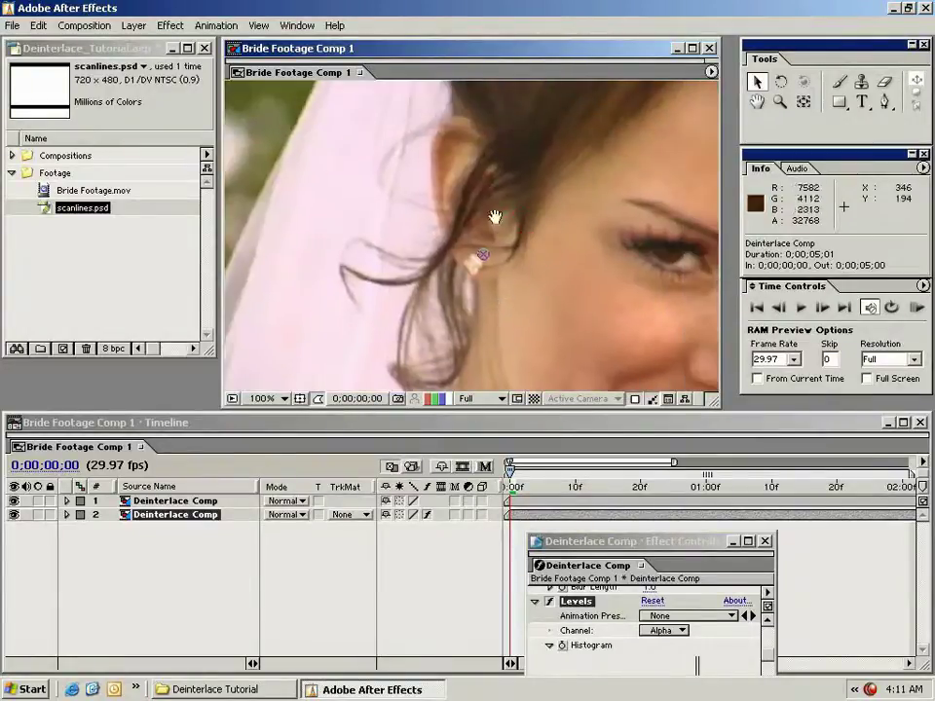
pyautogui.moveTo(555, 298); pyautogui.dragTo(466, 292)
# Inspect the eye at 200%, return to 100%, and scrub ahead to later frames
pyautogui.press('.')
pyautogui.moveTo(680, 286); pyautogui.dragTo(468, 174)
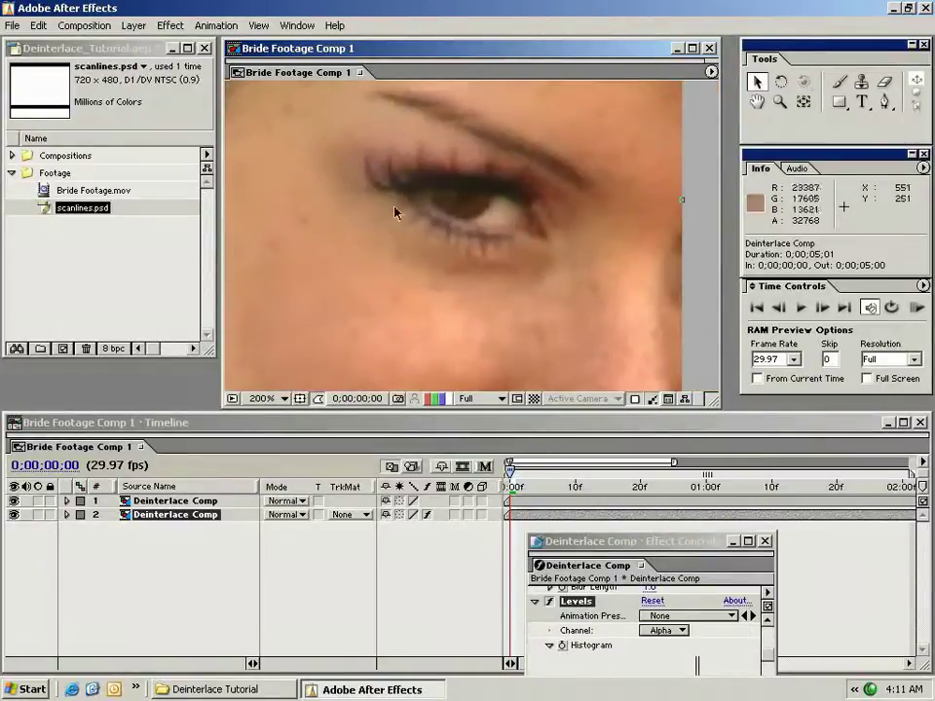
pyautogui.press(',')
pyautogui.click(508, 487)
pyautogui.moveTo(508, 487)
pyautogui.mouseDown()
pyautogui.moveTo(765, 487)
pyautogui.moveTo(686, 488)
pyautogui.mouseUp()
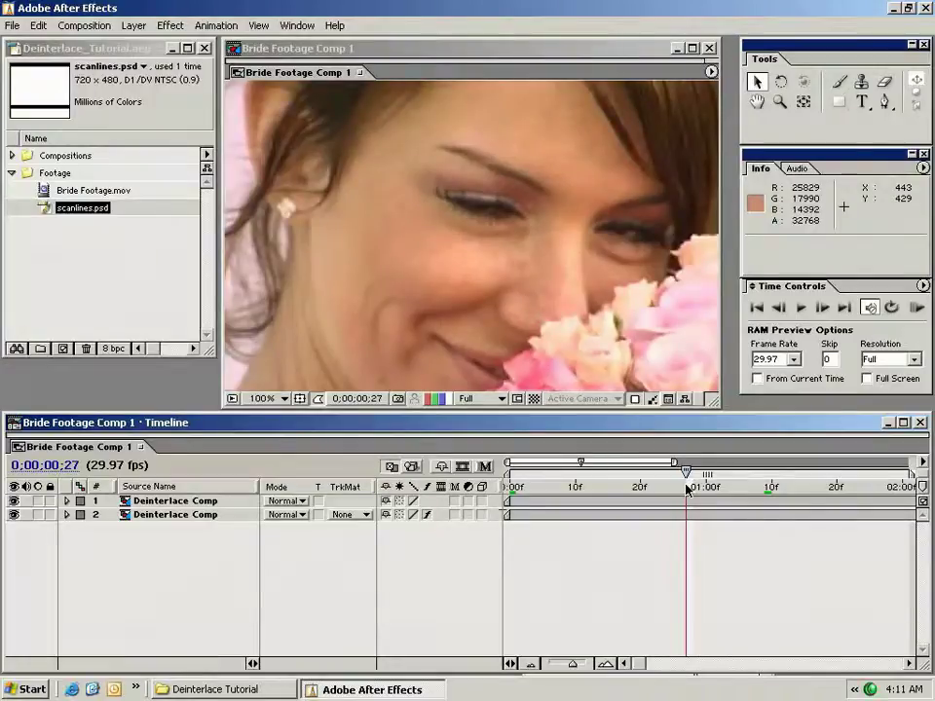
pyautogui.moveTo(670, 486); pyautogui.dragTo(595, 486)
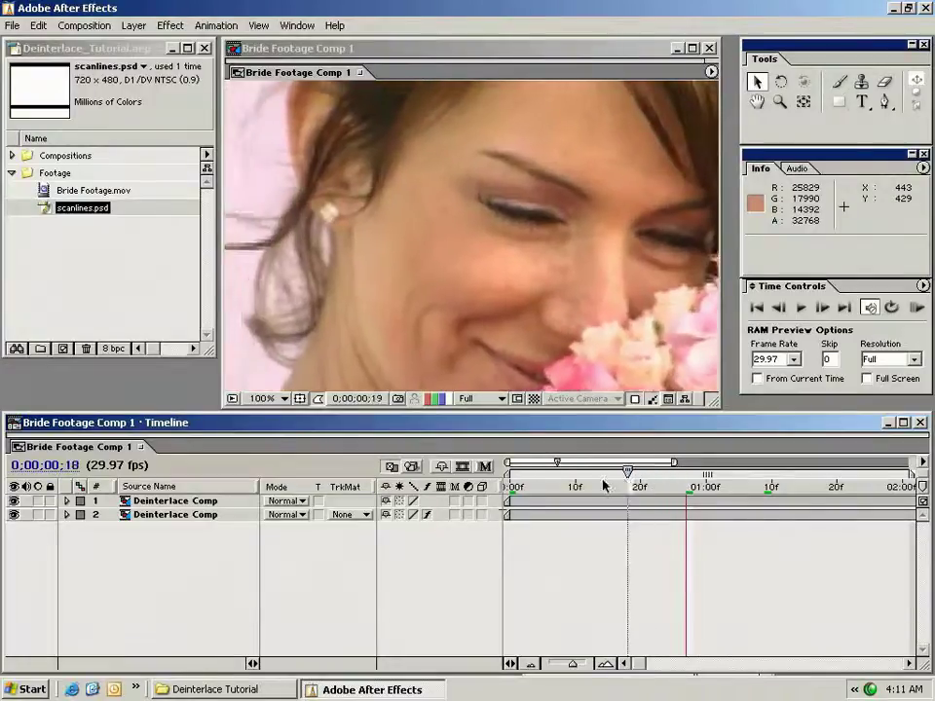
pyautogui.moveTo(562, 224); pyautogui.dragTo(553, 296)
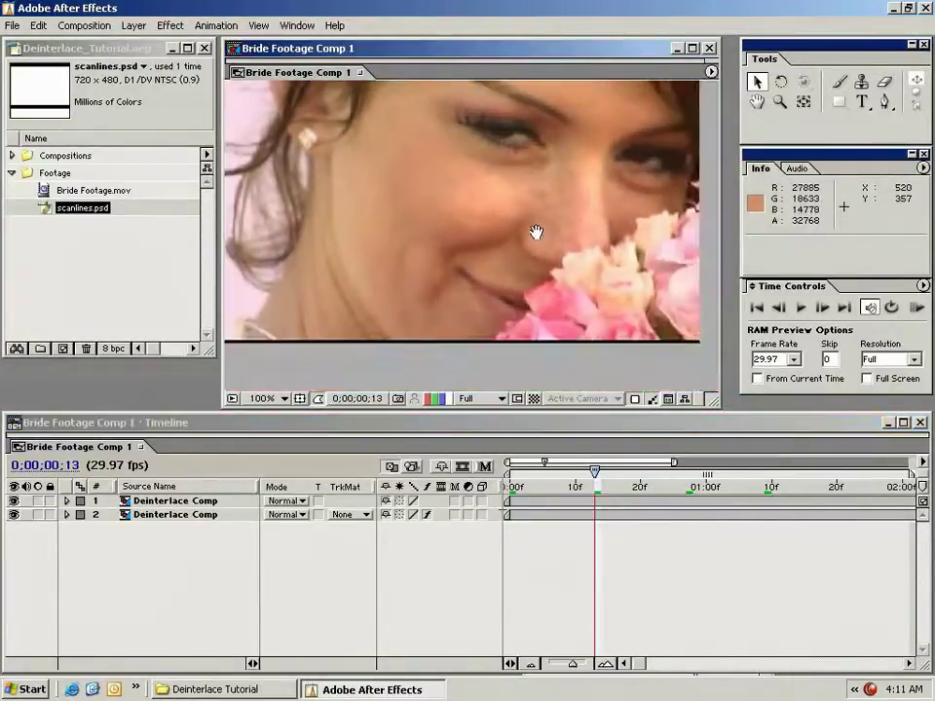
pyautogui.click(916, 308)
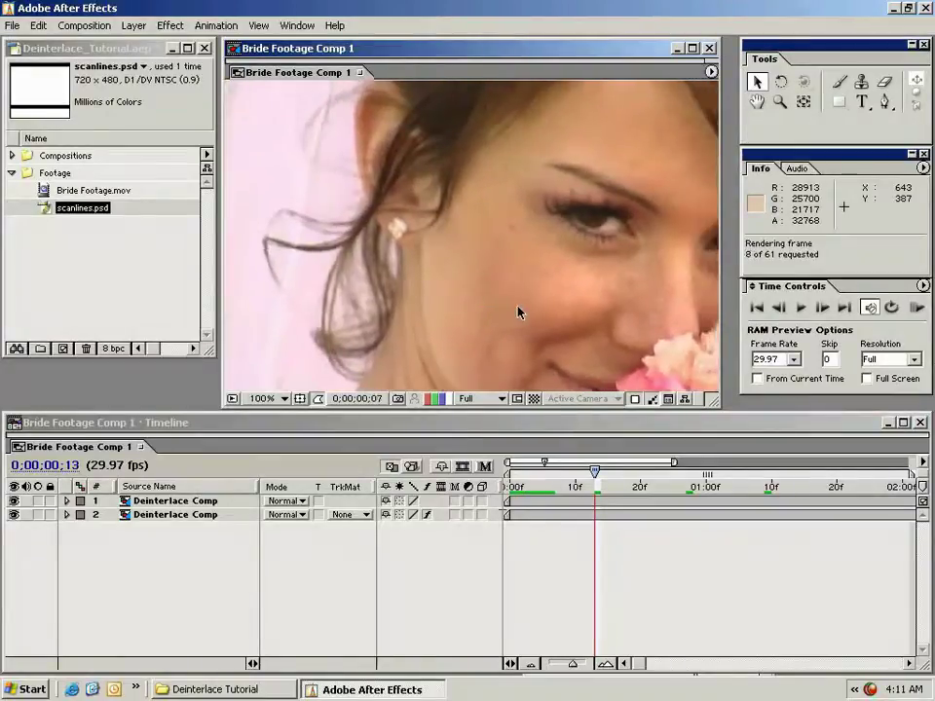
pyautogui.click(637, 515)
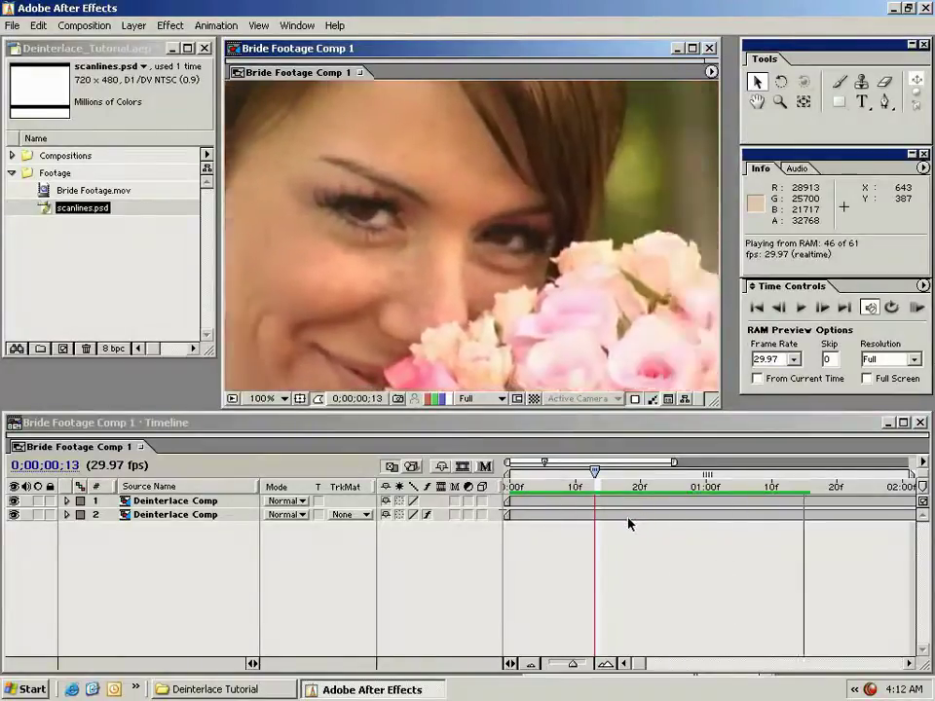
pyautogui.click(612, 539)
pyautogui.moveTo(536, 487); pyautogui.dragTo(787, 495)
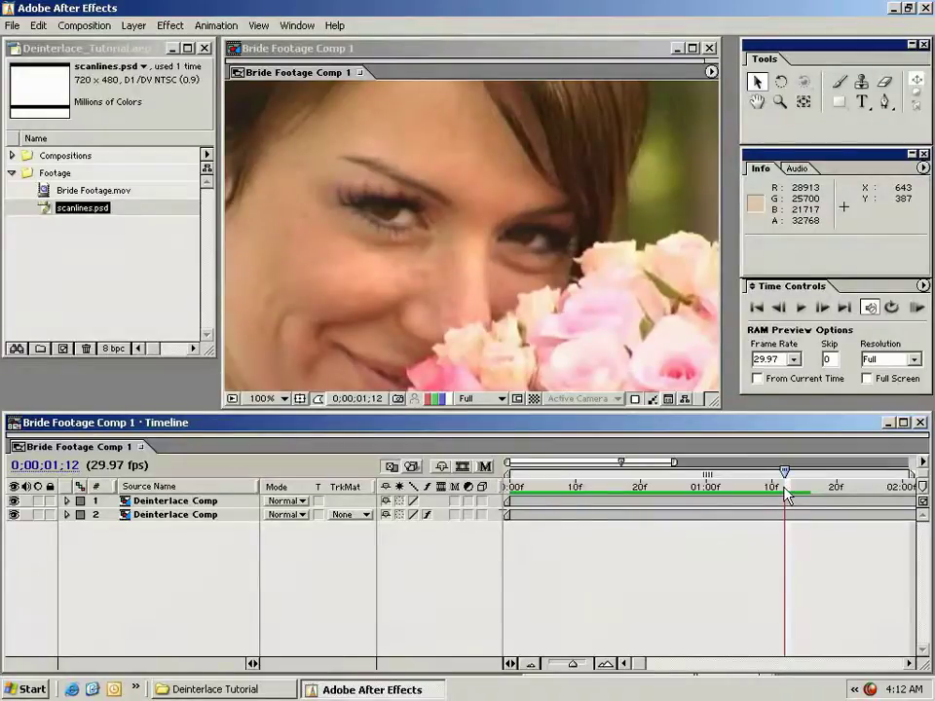
pyautogui.moveTo(787, 495); pyautogui.dragTo(674, 495)
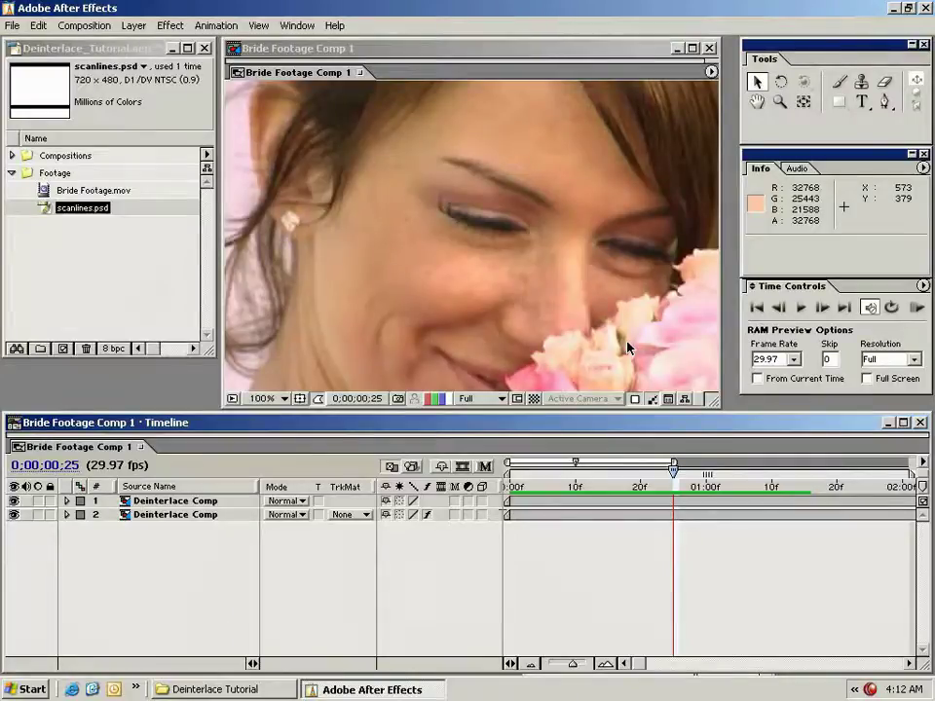
# Go to frame 8, zoom out, and add a new adjustment layer to the comp
pyautogui.click(538, 517)
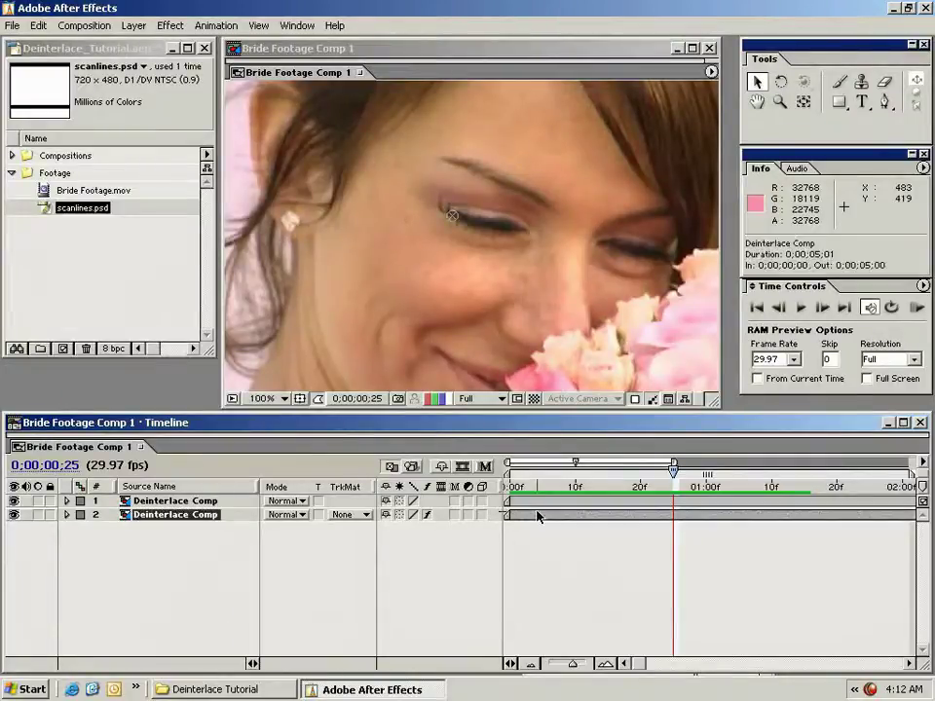
pyautogui.click(84, 261)
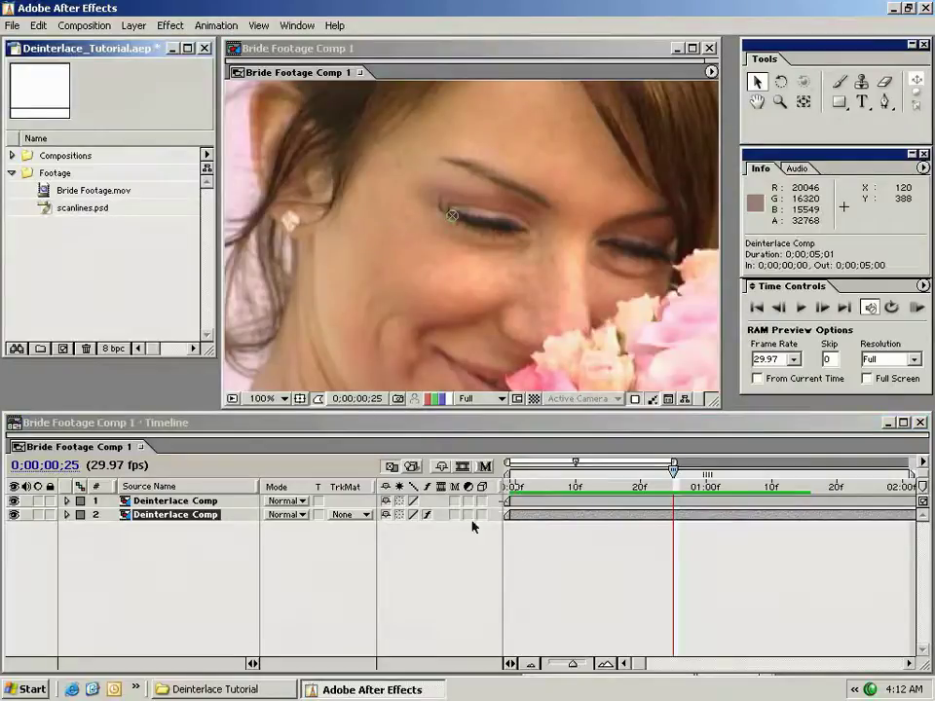
pyautogui.click(563, 484)
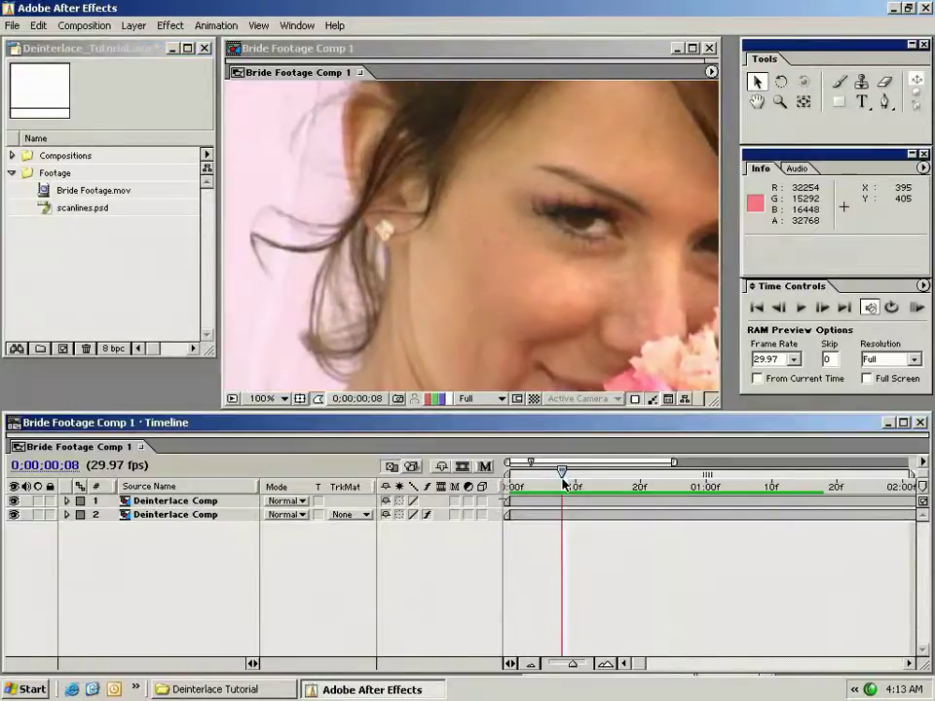
pyautogui.press(',')
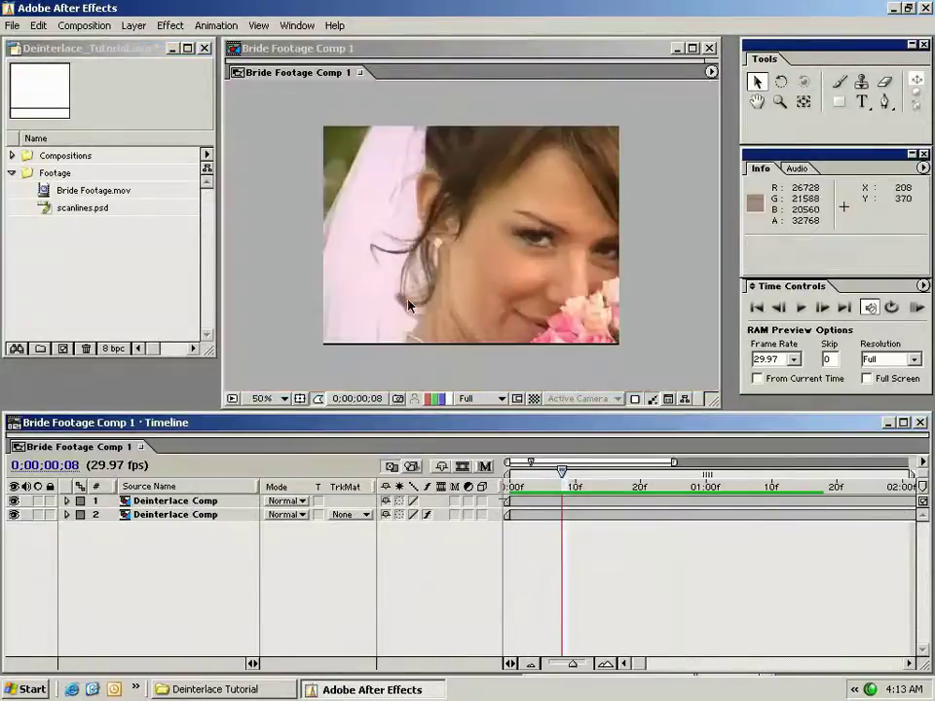
pyautogui.click(134, 26)
pyautogui.moveTo(142, 42)
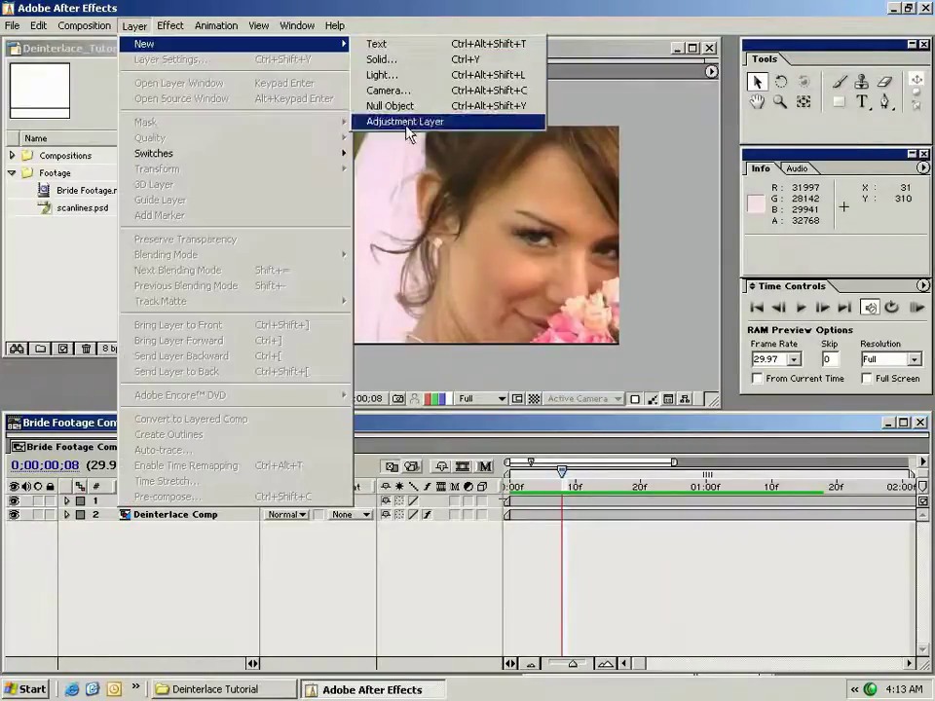
pyautogui.click(395, 119)
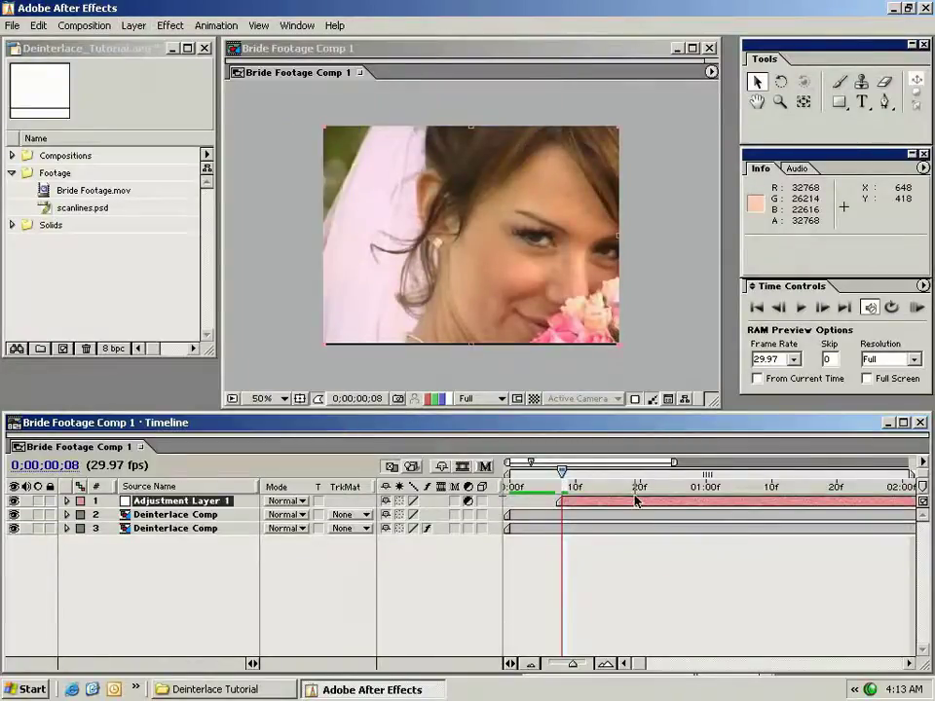
# Apply Directional Blur to the adjustment layer and enter a Blur Length of 0.5
pyautogui.click(171, 25)
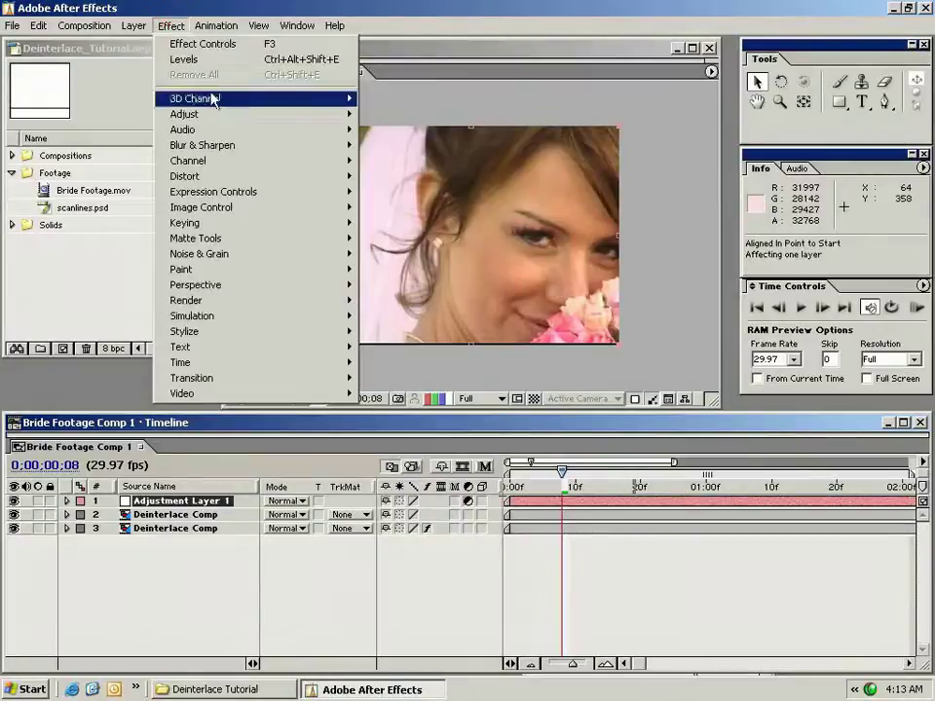
pyautogui.moveTo(214, 150)
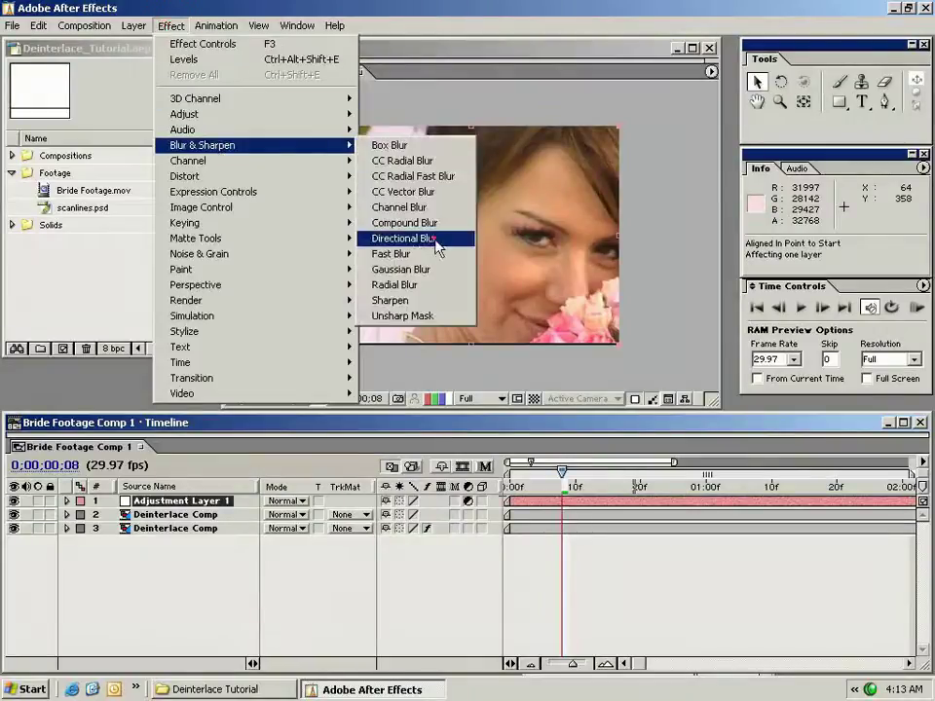
pyautogui.click(436, 247)
pyautogui.moveTo(700, 505); pyautogui.dragTo(823, 173)
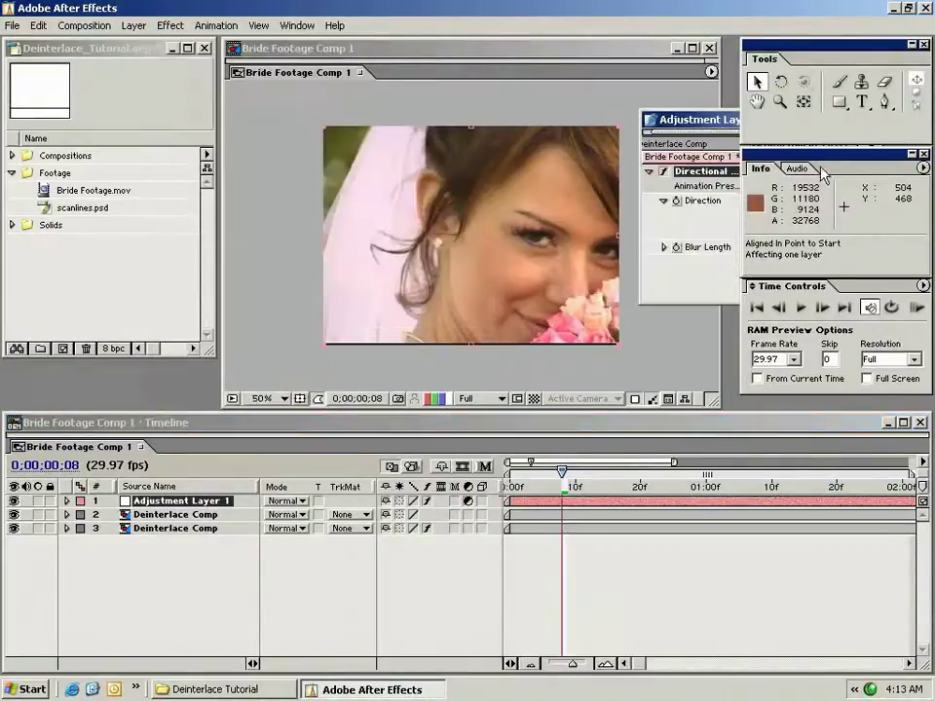
pyautogui.moveTo(682, 117); pyautogui.dragTo(59, 371)
pyautogui.click(127, 498)
# Commit Blur Length 0.5, zoom the view to 100%, and enlarge the effect settings panel
pyautogui.press('Return')
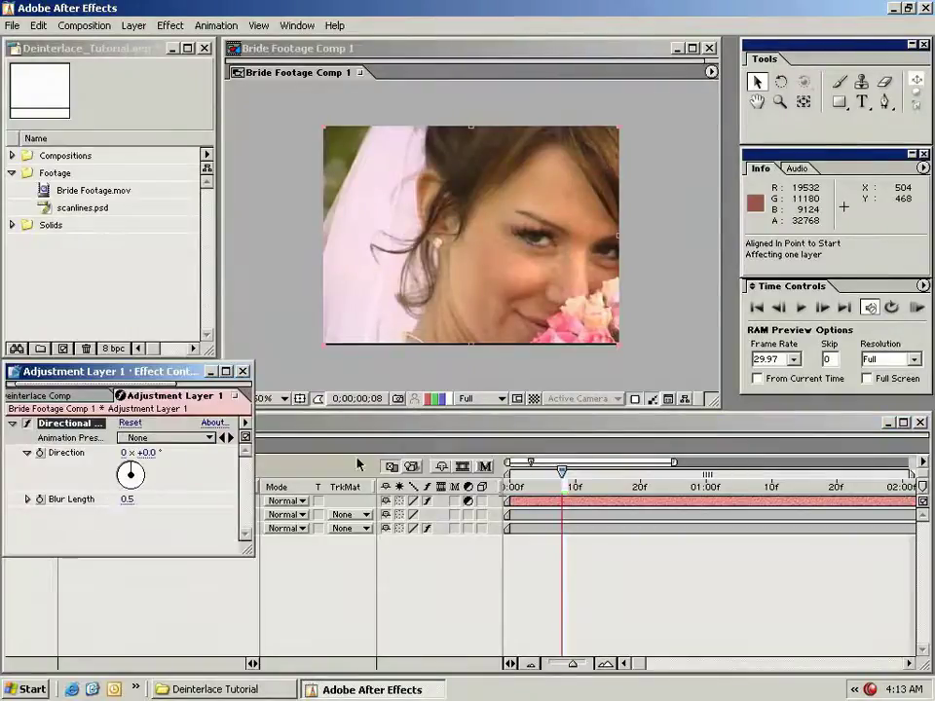
pyautogui.click(526, 298)
pyautogui.press('.')
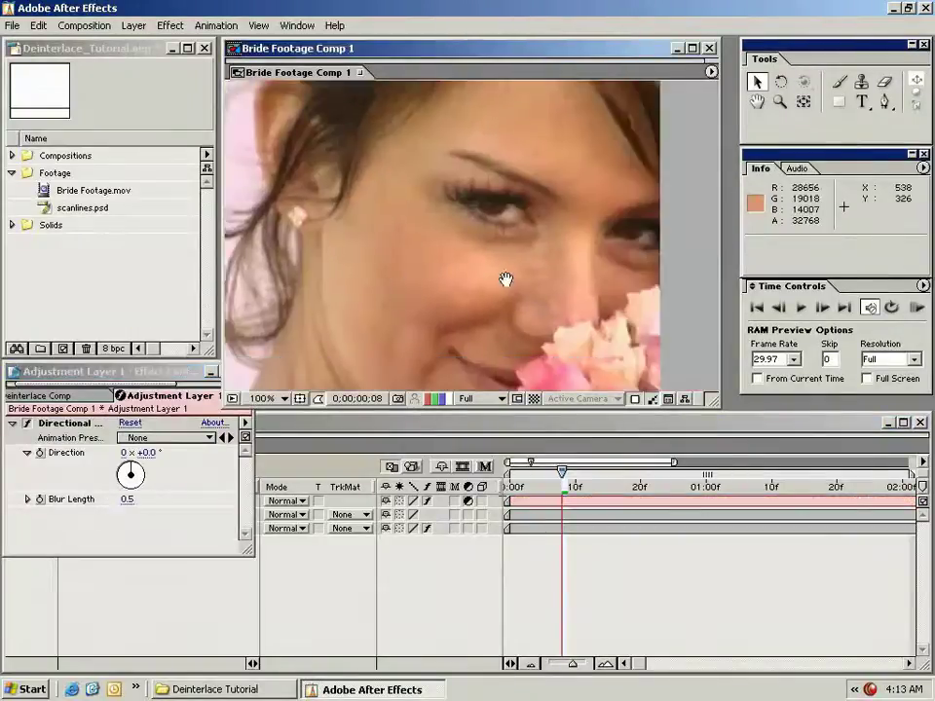
pyautogui.moveTo(504, 321); pyautogui.dragTo(411, 320)
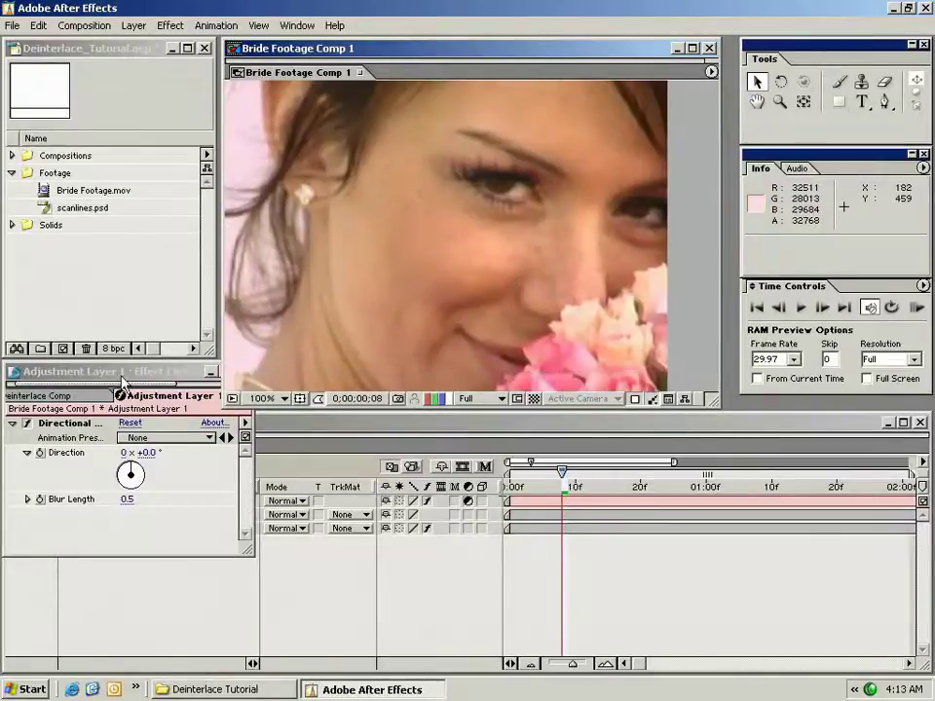
pyautogui.moveTo(118, 379); pyautogui.dragTo(91, 181)
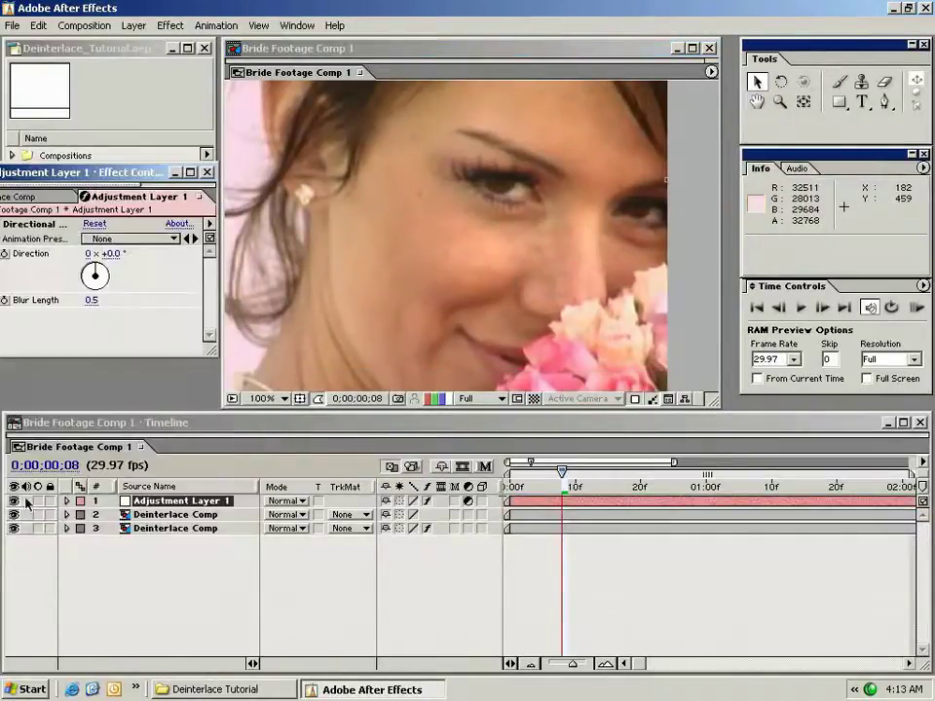
pyautogui.click(14, 503)
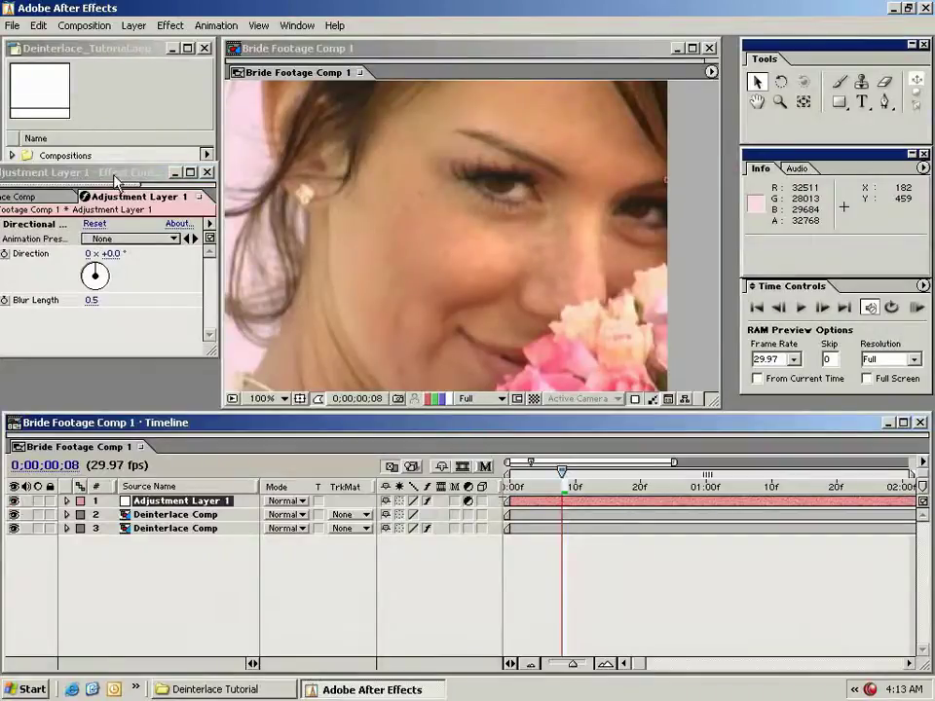
pyautogui.moveTo(127, 173); pyautogui.dragTo(234, 328)
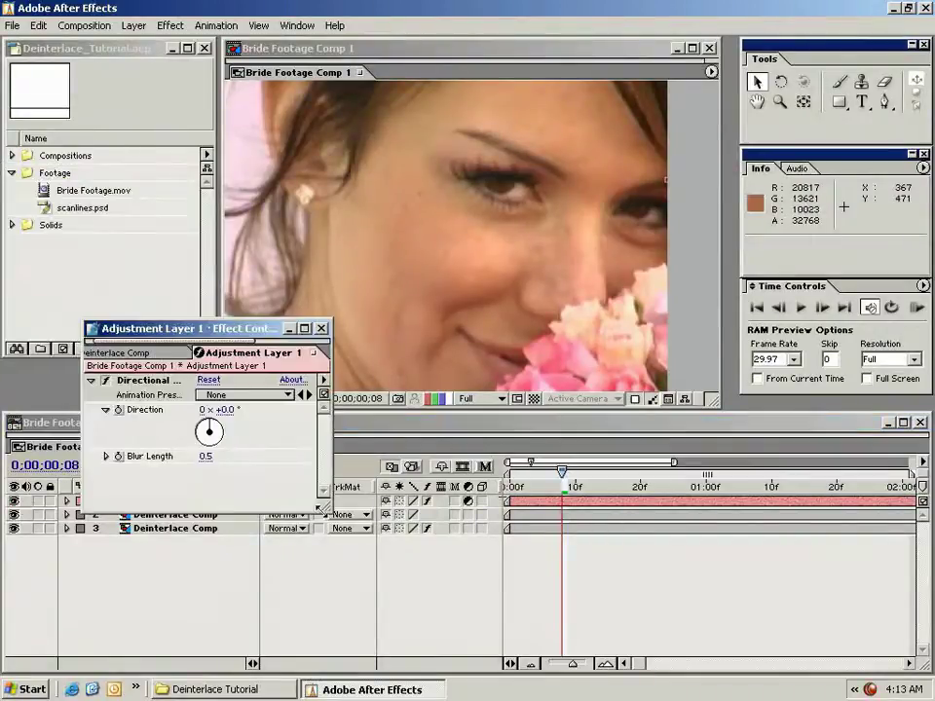
pyautogui.moveTo(330, 507); pyautogui.dragTo(385, 567)
pyautogui.click(306, 427)
# Pan across the face, earring, veil and flowers to inspect the blurred footage
pyautogui.moveTo(316, 174); pyautogui.dragTo(409, 233)
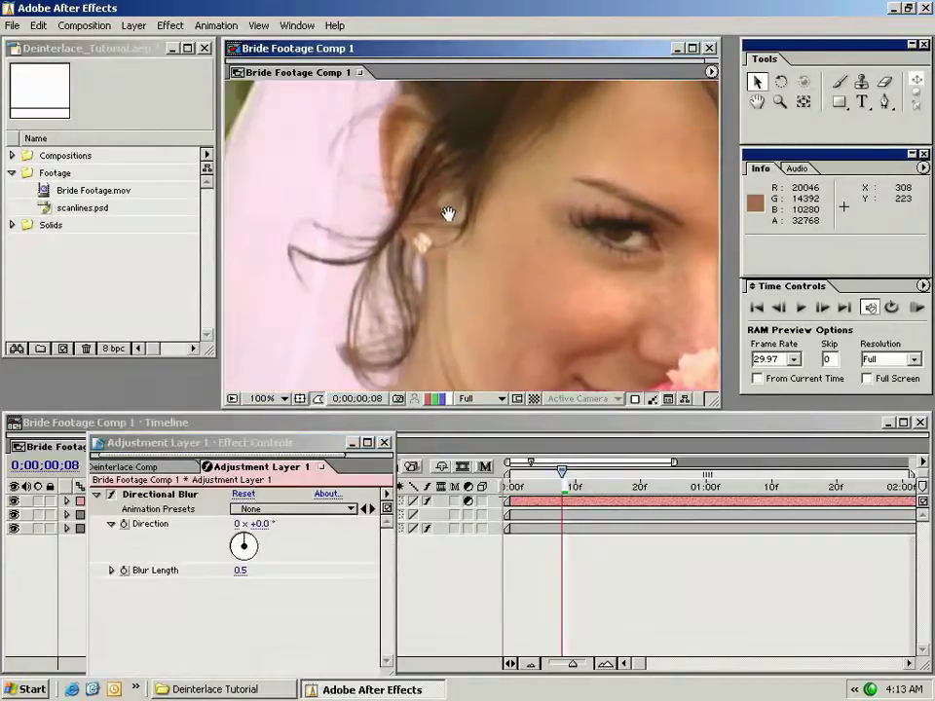
pyautogui.moveTo(618, 265)
pyautogui.mouseDown()
pyautogui.moveTo(553, 278)
pyautogui.moveTo(606, 199)
pyautogui.mouseUp()
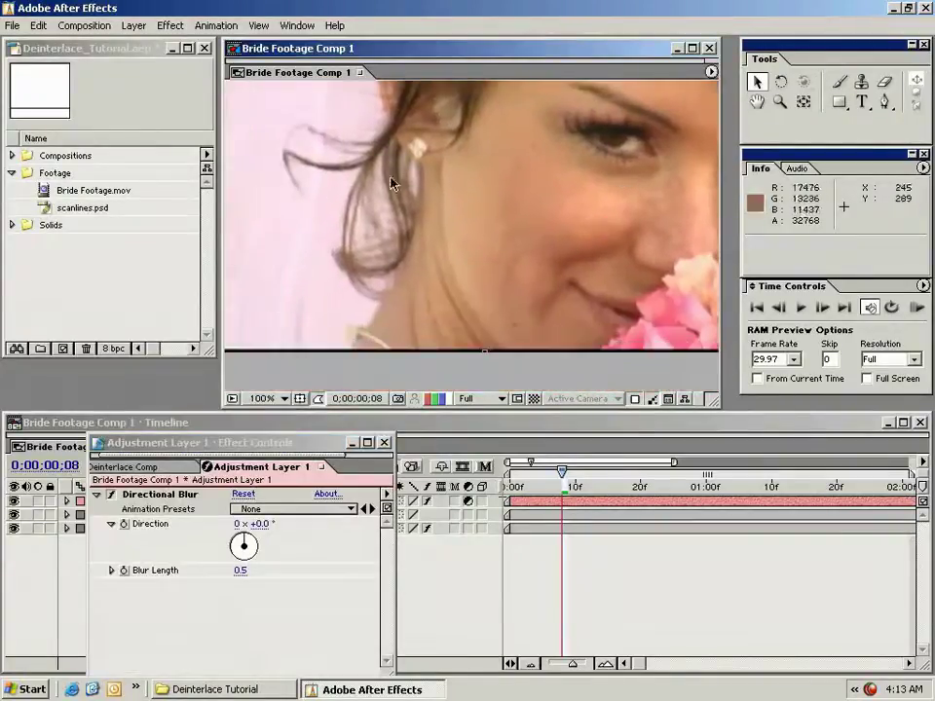
pyautogui.moveTo(365, 188); pyautogui.dragTo(429, 258)
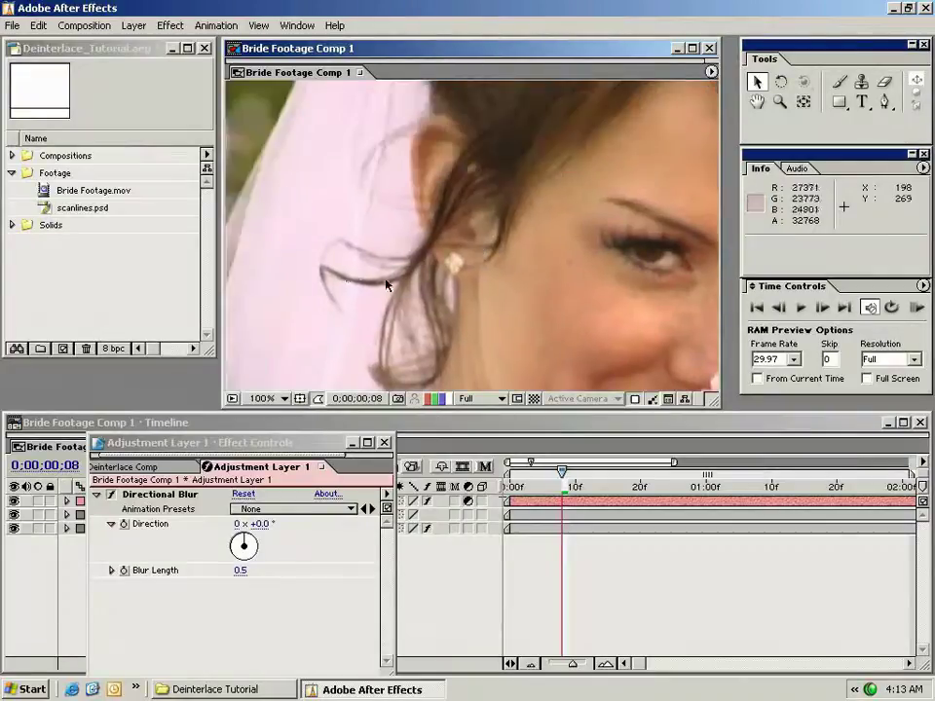
pyautogui.moveTo(679, 293); pyautogui.dragTo(539, 244)
pyautogui.moveTo(609, 278); pyautogui.dragTo(555, 278)
pyautogui.moveTo(402, 278); pyautogui.dragTo(525, 285)
# Delete the Directional Blur effect and then Adjustment Layer 1
pyautogui.click(160, 494)
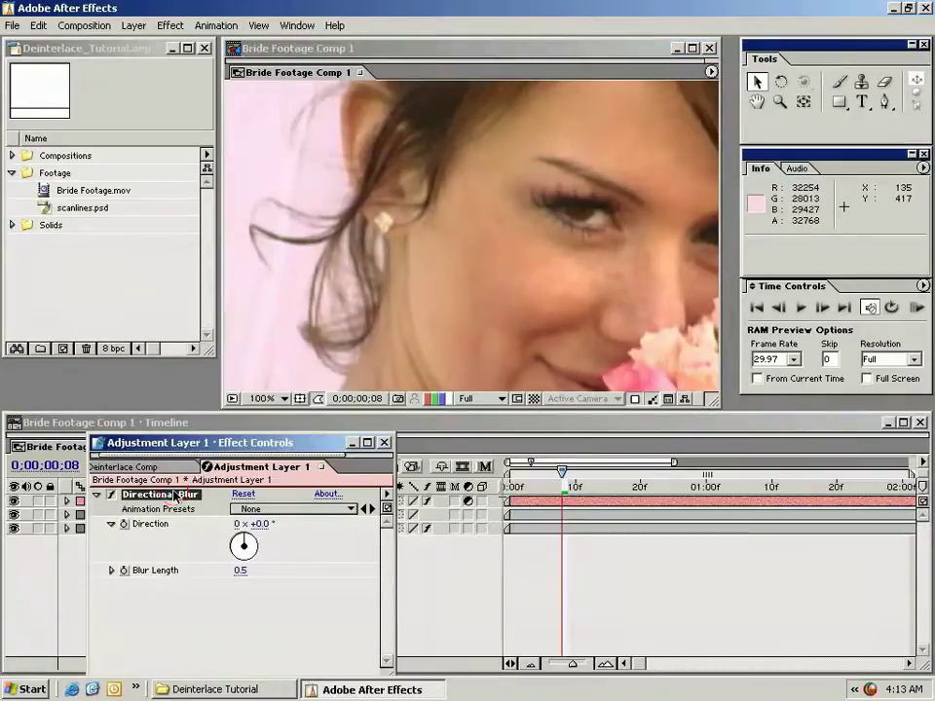
pyautogui.press('Delete')
pyautogui.click(600, 576)
pyautogui.click(580, 501)
pyautogui.press('Delete')
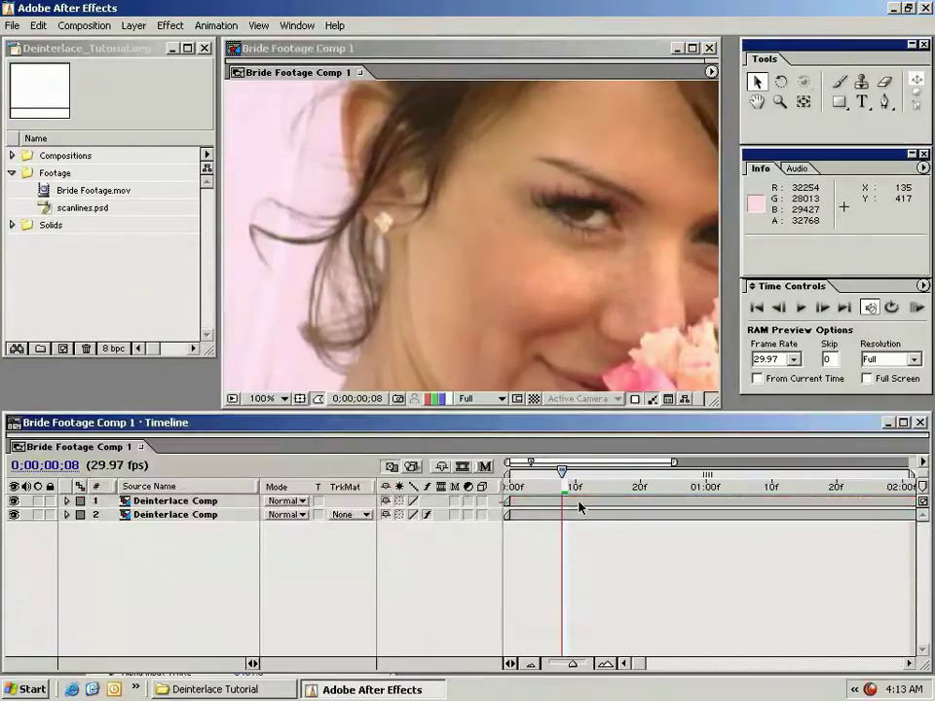